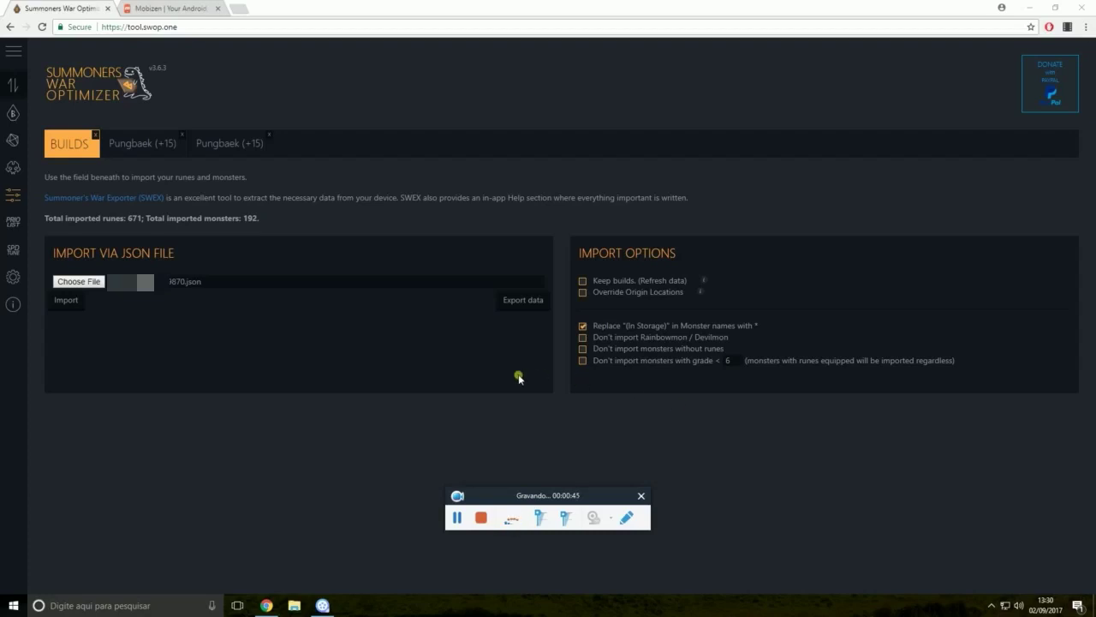
Open the Summoner's War Exporter (SWEX) releases page and examine the download files for version 0.0.19.
left_click(118, 204)
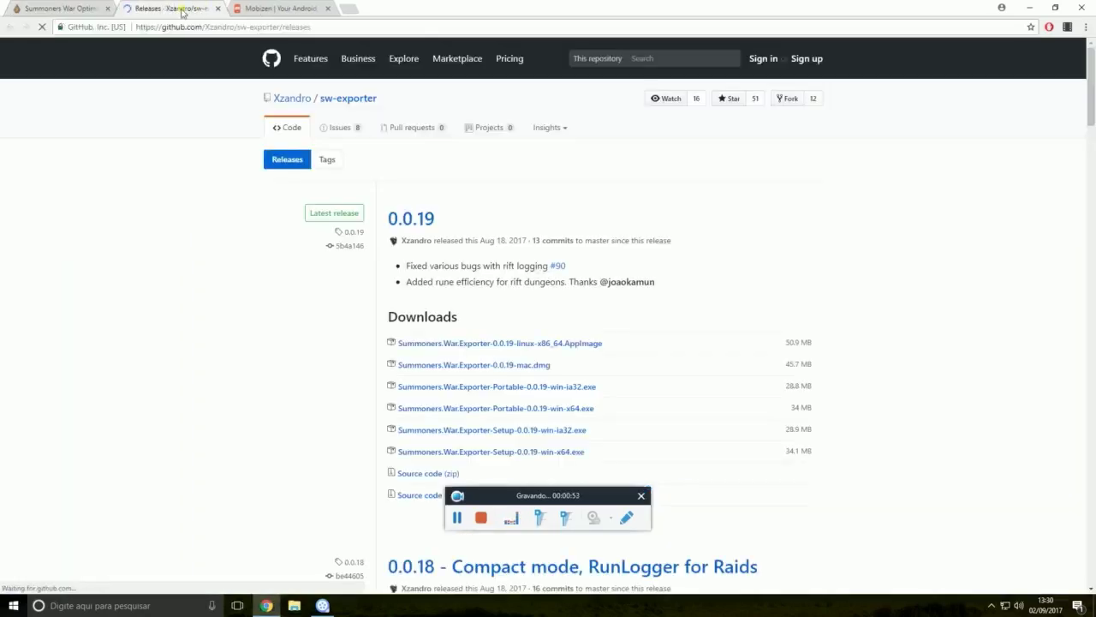
scroll(444, 328, "down", 1)
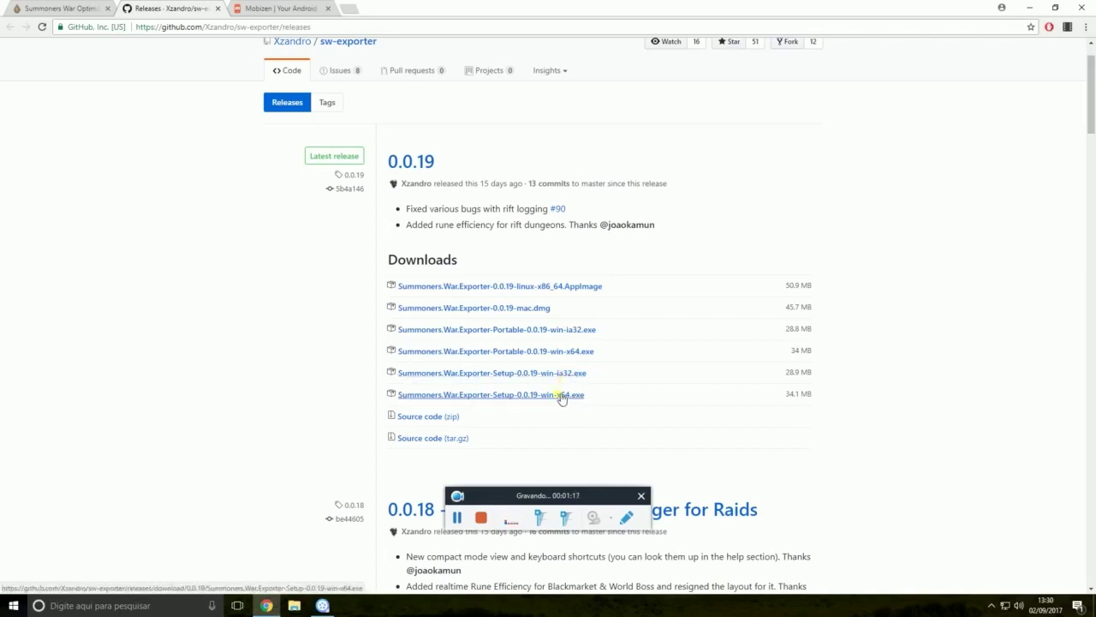
Launch the installed Summoners War Exporter from the desktop.
left_click(1092, 605)
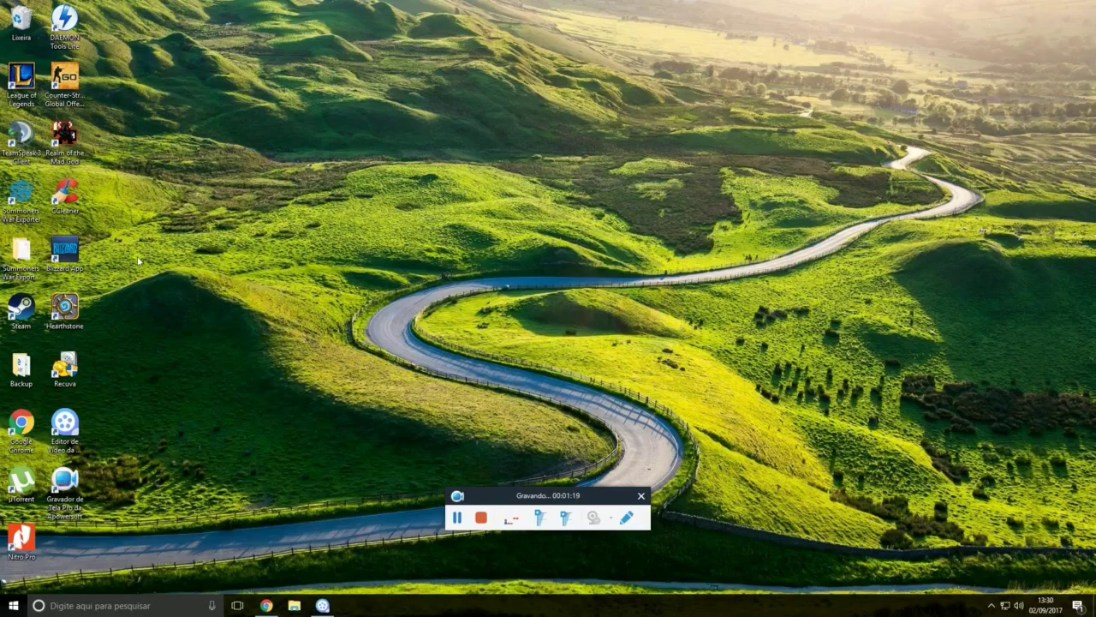
left_click(24, 188)
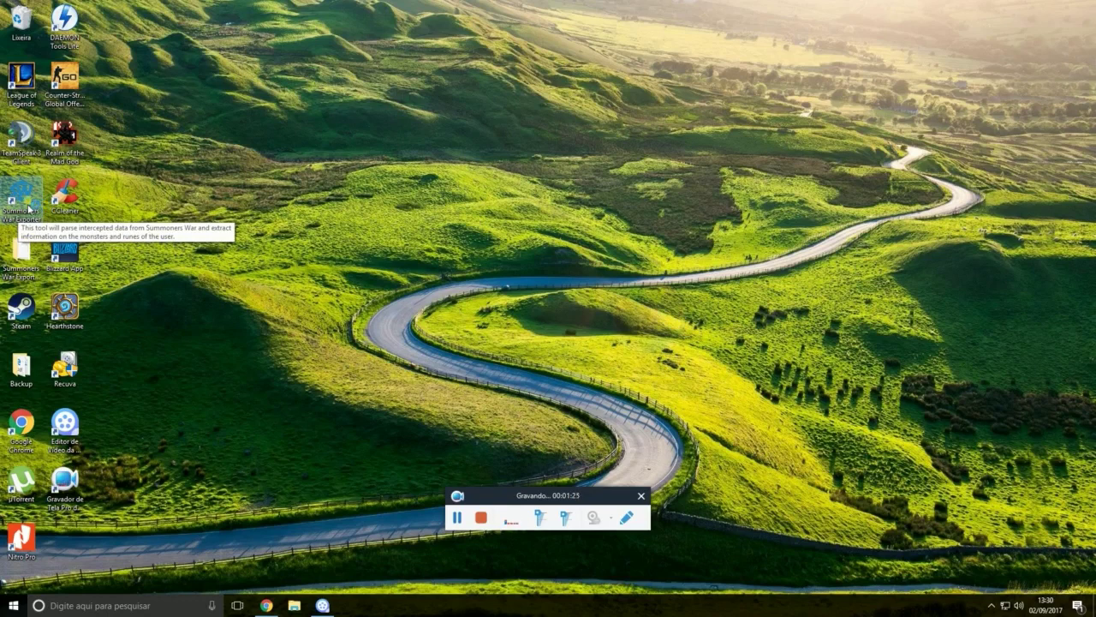
double_click(28, 208)
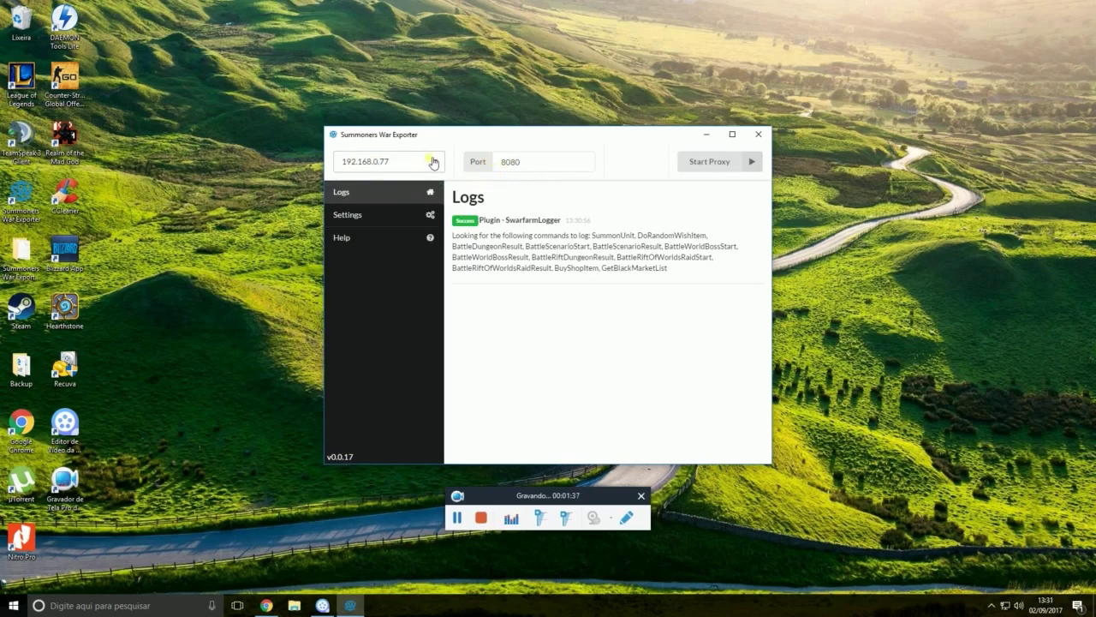
Check the phone's Wi-Fi proxy settings in Mobizen, and start the proxy in Summoners War Exporter on port 8080.
left_click(267, 604)
left_click(281, 8)
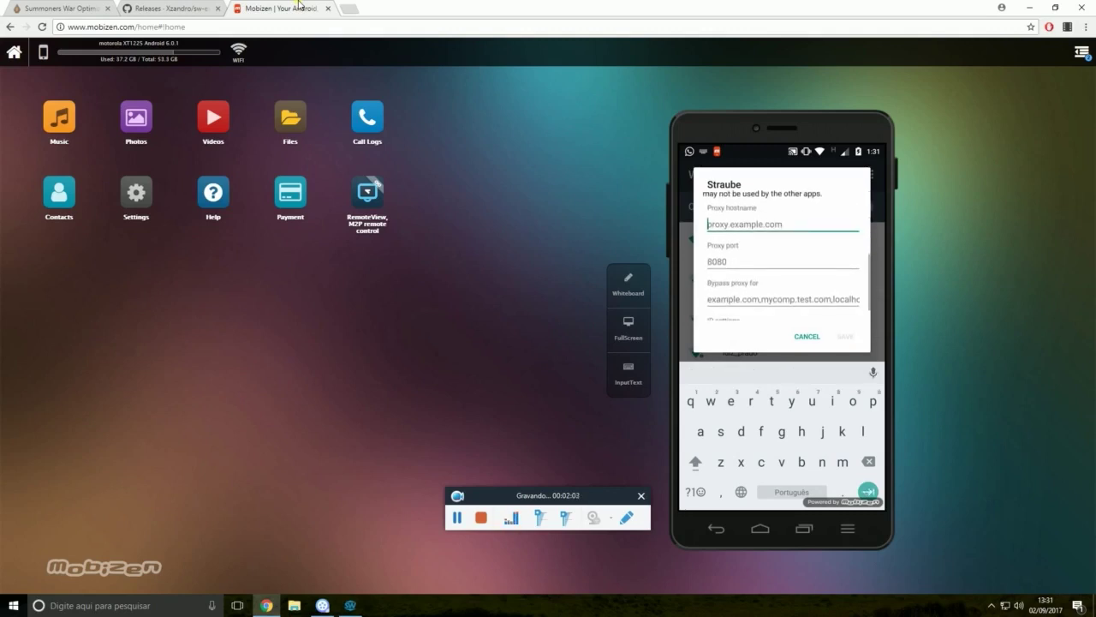
left_click(348, 605)
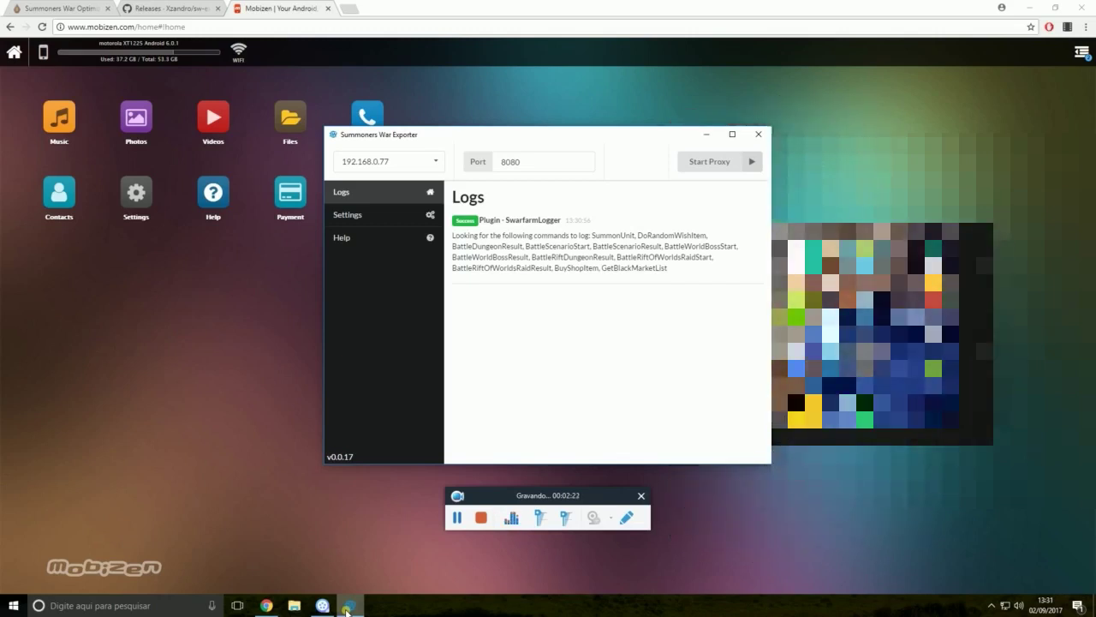
left_click(732, 165)
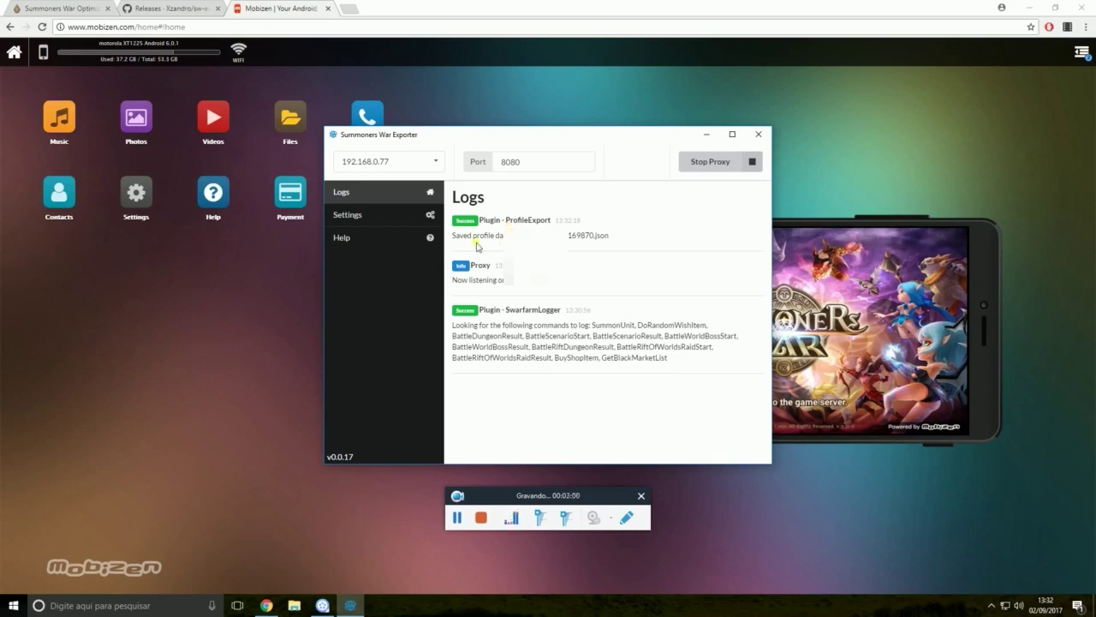
Highlight the log entry about the saved profile data, and stop the exporter's proxy.
left_click_drag(453, 236, 531, 237)
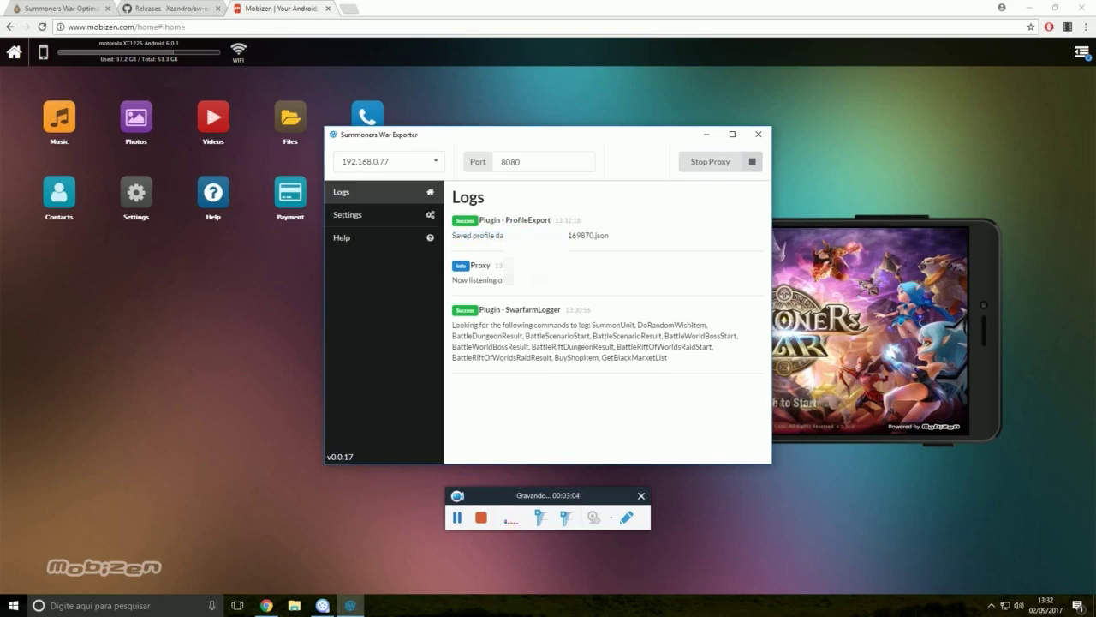
left_click_drag(457, 238, 614, 241)
double_click(614, 239)
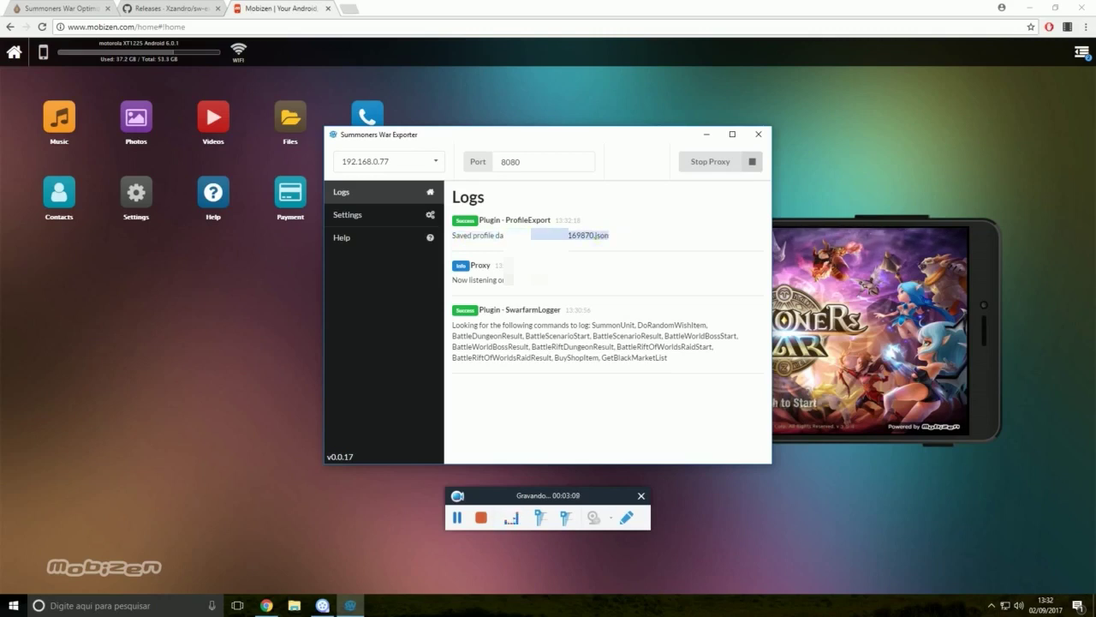
left_click(748, 164)
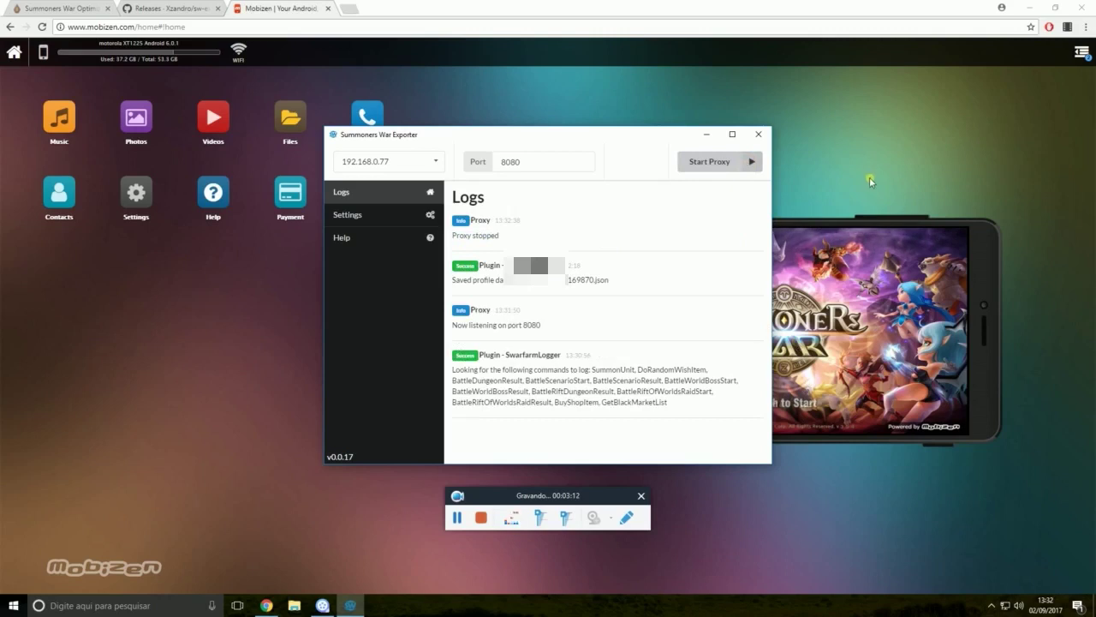
left_click(706, 134)
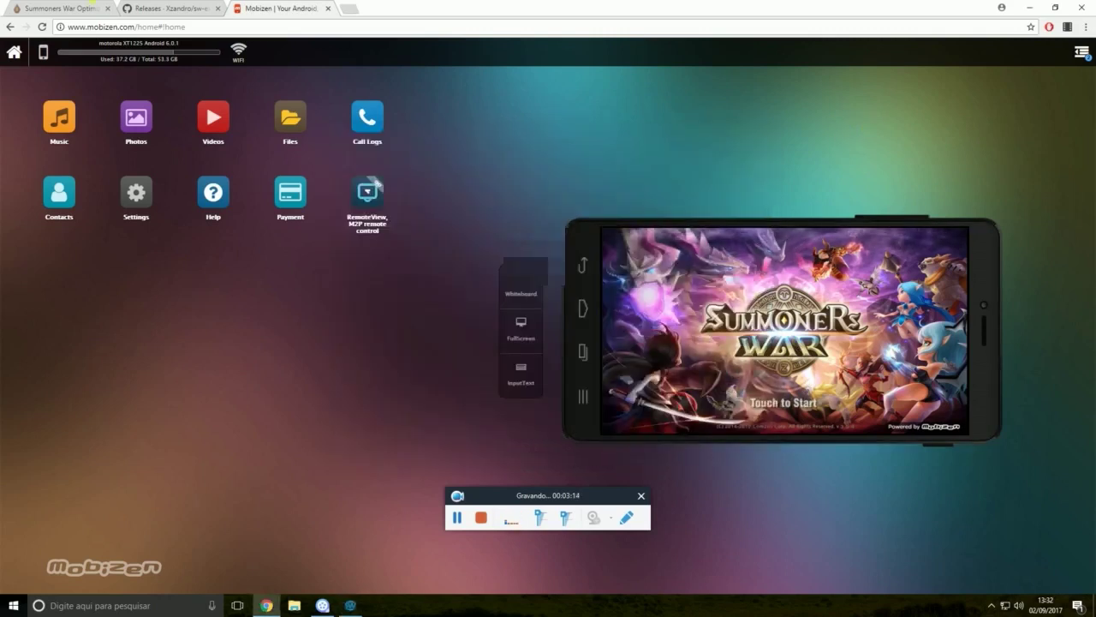
Import the exported profile JSON from the Summoners War Exporter Files folder into Summoners War Optimizer.
left_click(90, 7)
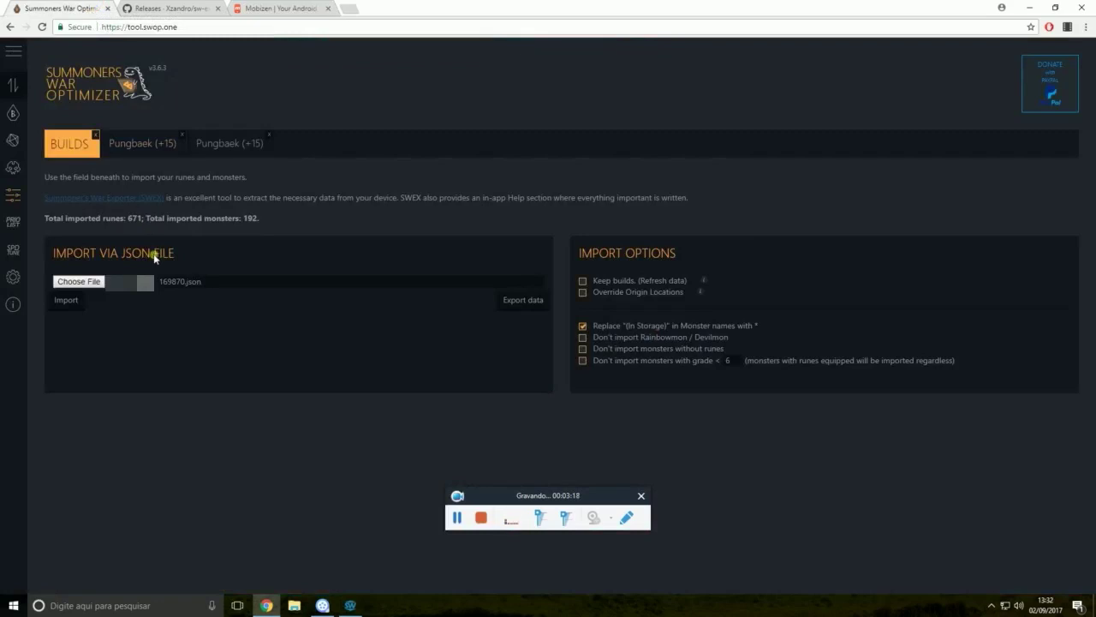
left_click(91, 284)
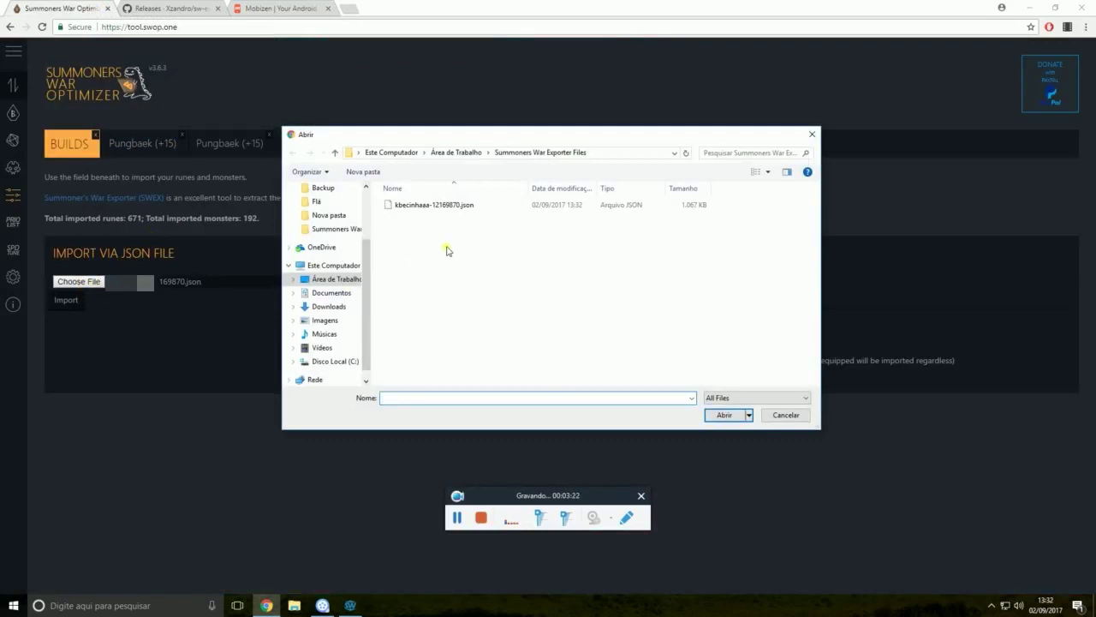
left_click(436, 205)
left_click(723, 415)
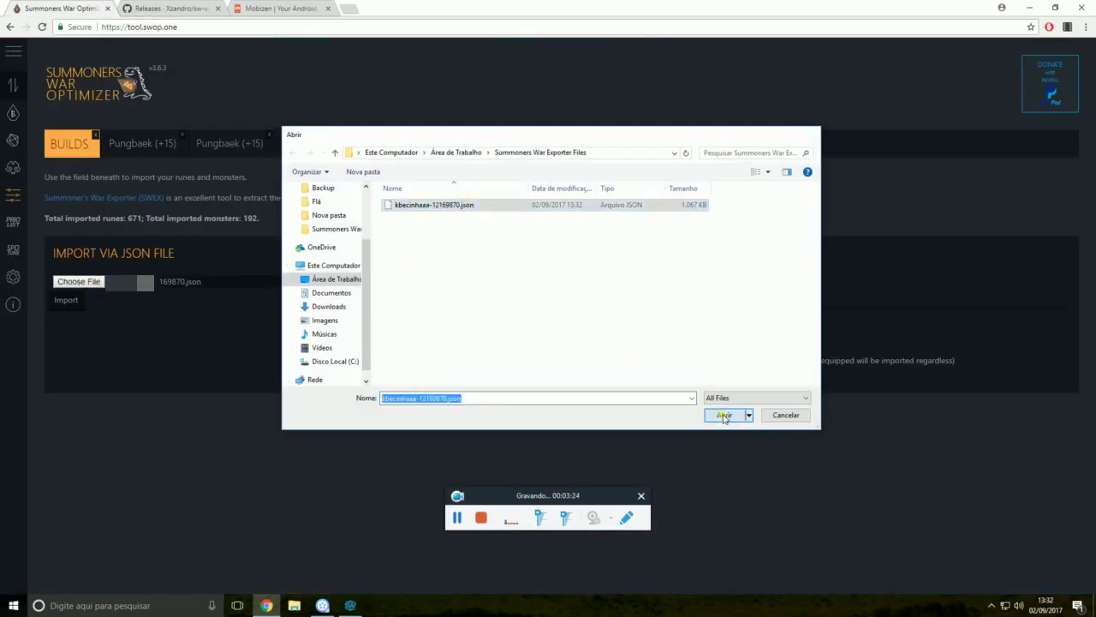
left_click(73, 305)
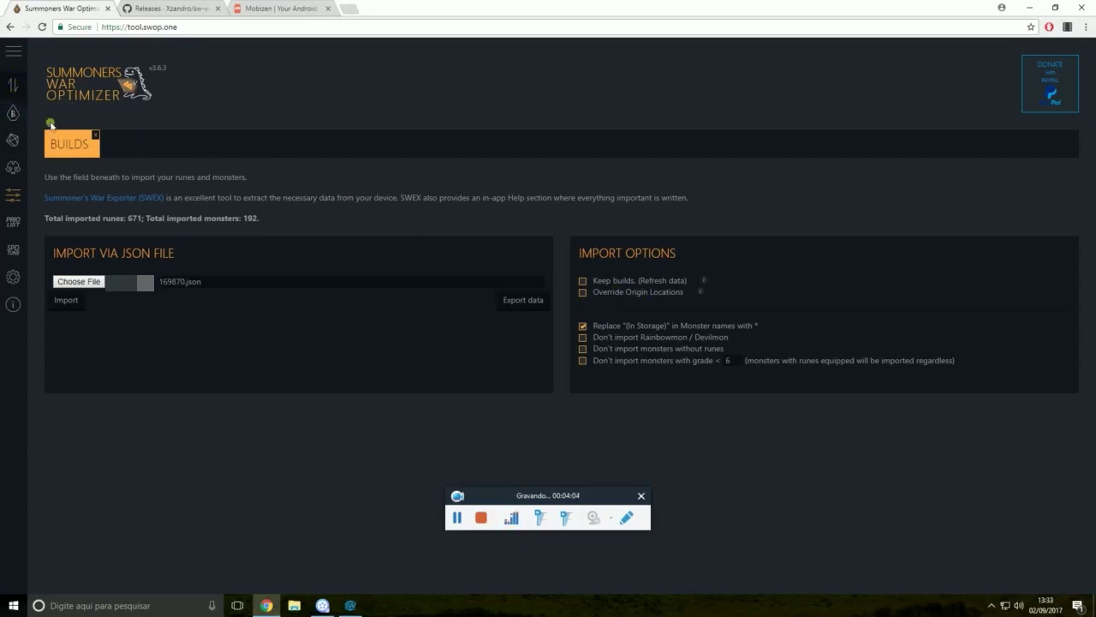
Look through the imported runes in the All Runes table.
left_click(14, 116)
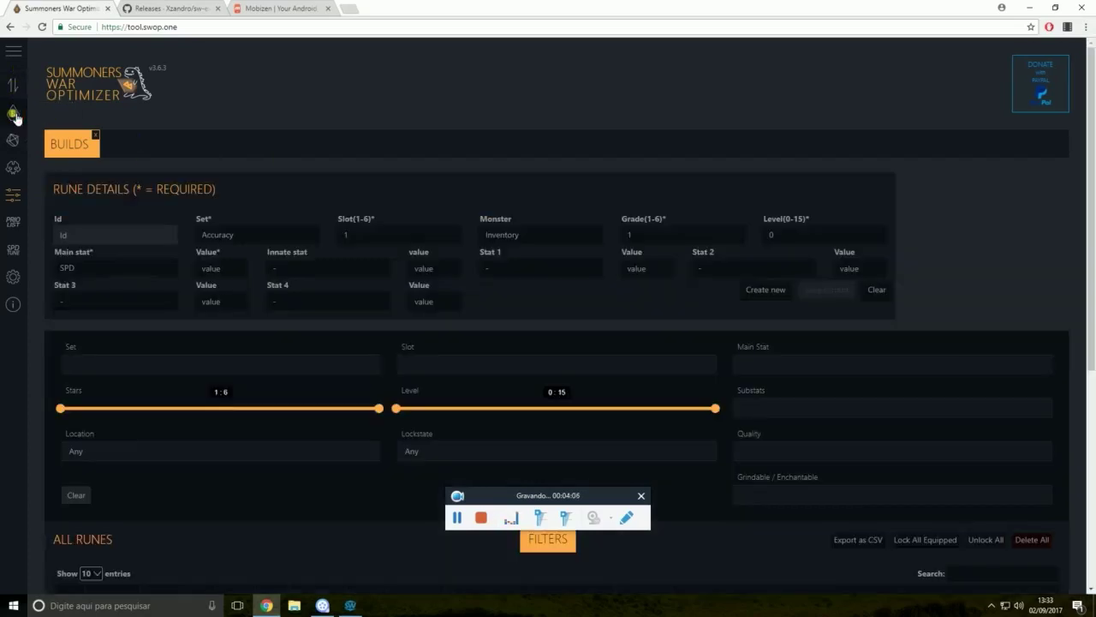
scroll(450, 256, "down", 5)
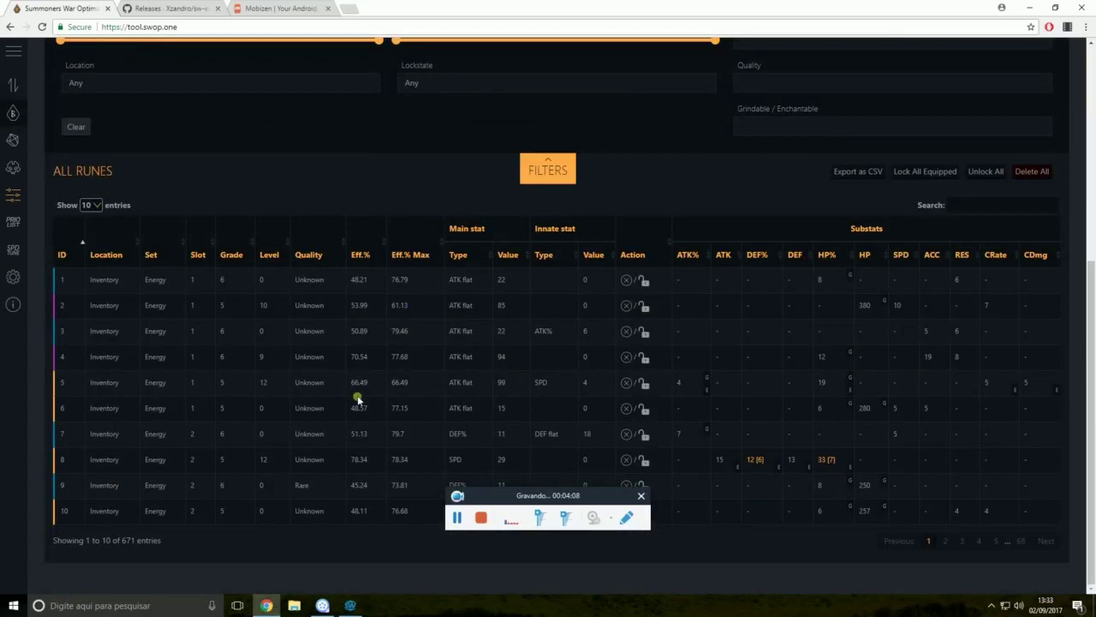
scroll(287, 454, "up", 5)
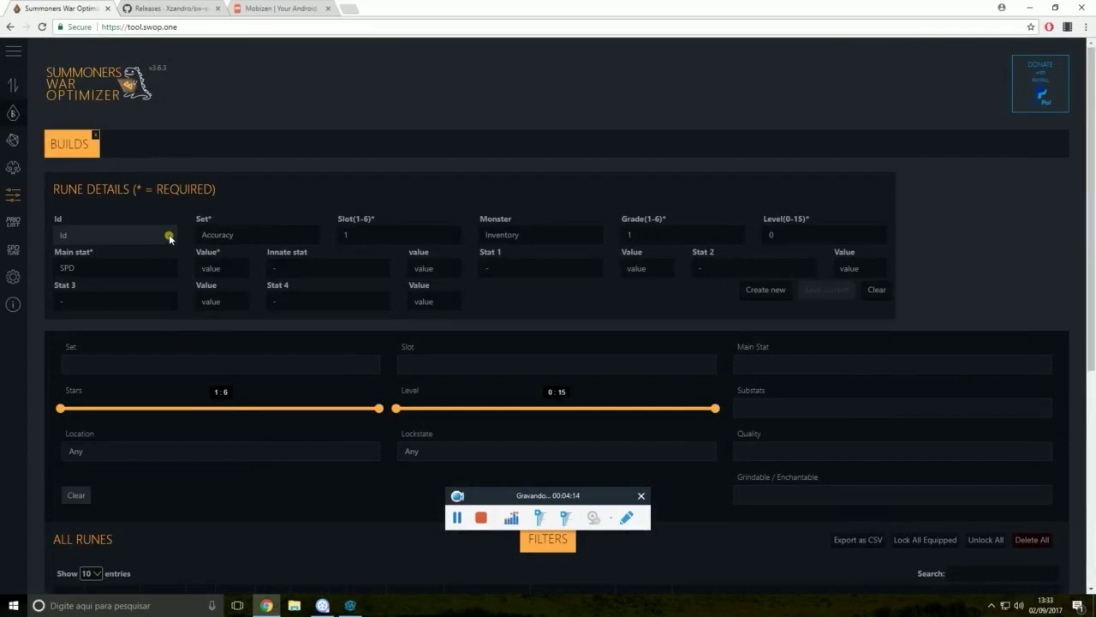
Look through the list of imported enchantments and grindstones.
left_click(13, 144)
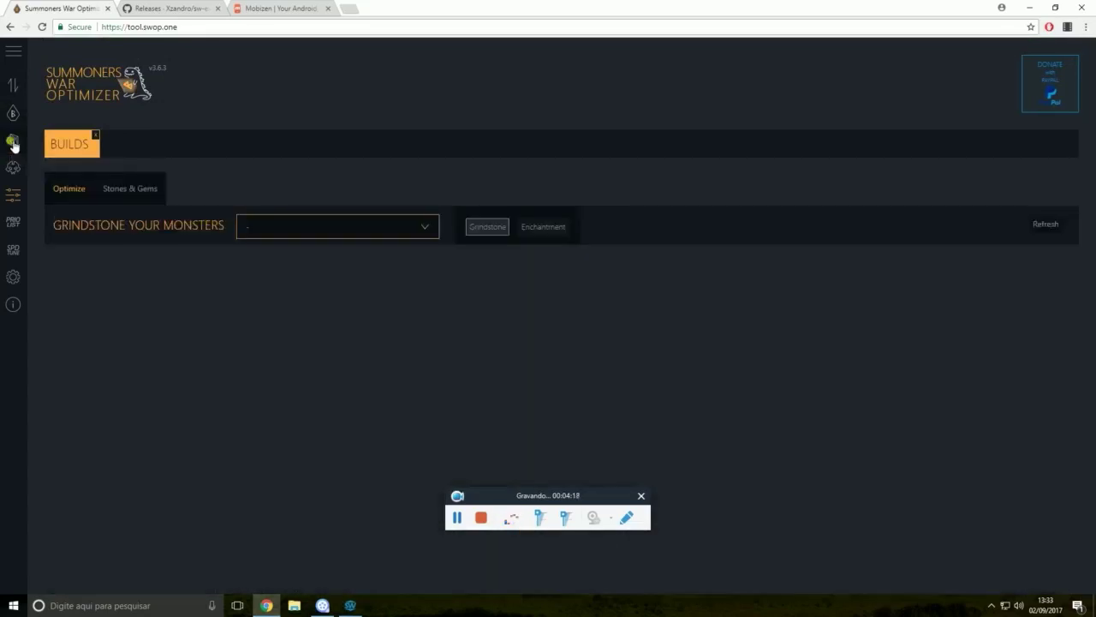
left_click(141, 188)
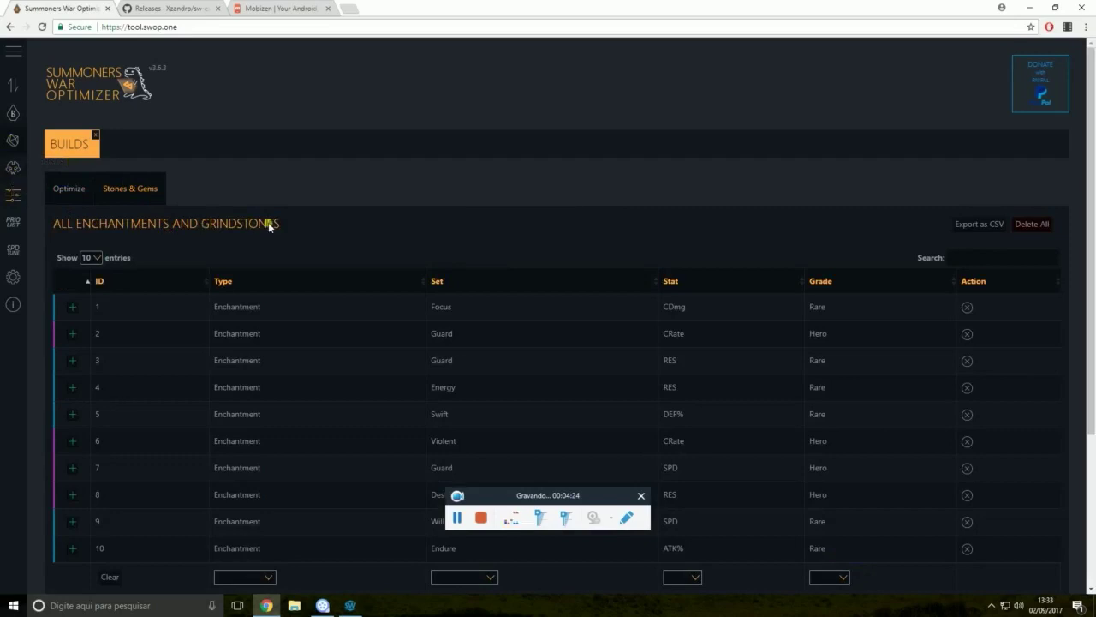
scroll(265, 237, "down", 3)
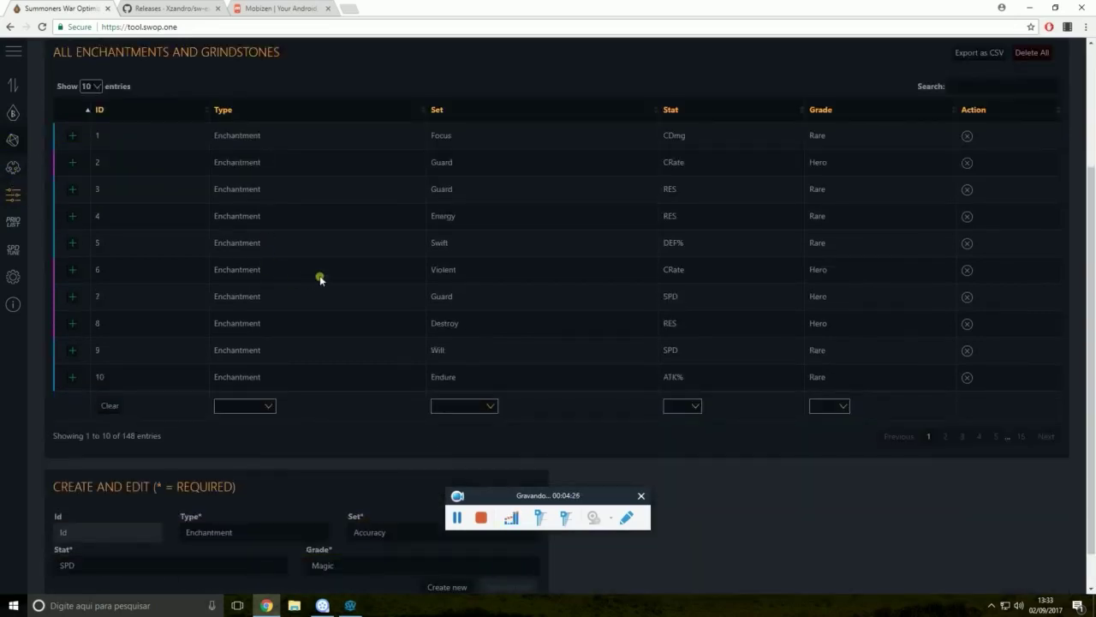
scroll(314, 278, "up", 3)
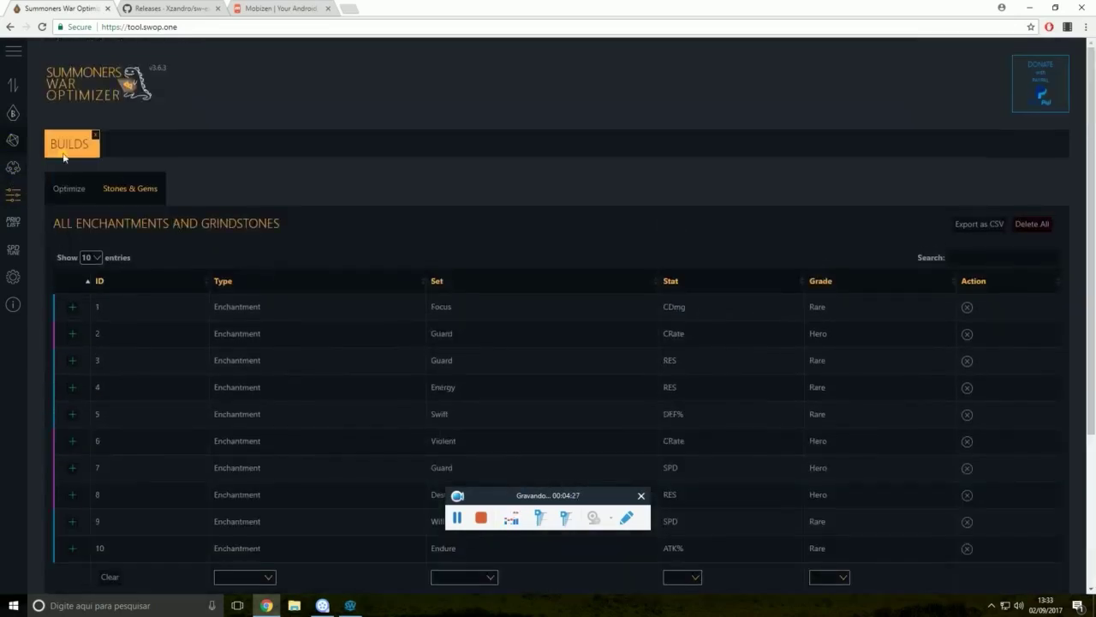
Open the monster list and show all entries on one page.
left_click(13, 169)
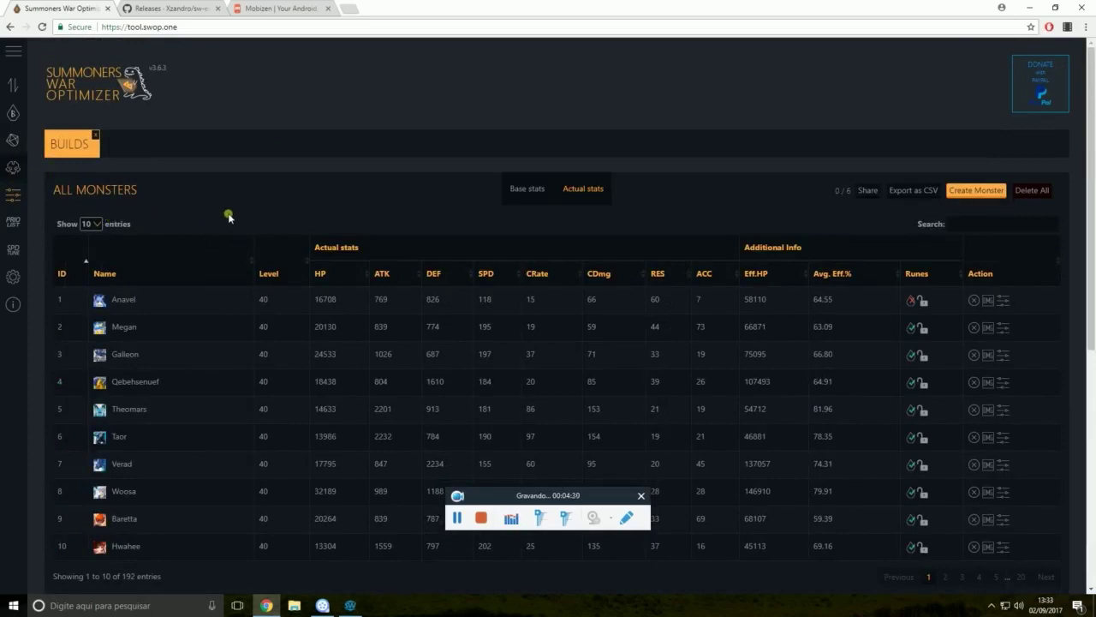
left_click(94, 224)
left_click(90, 259)
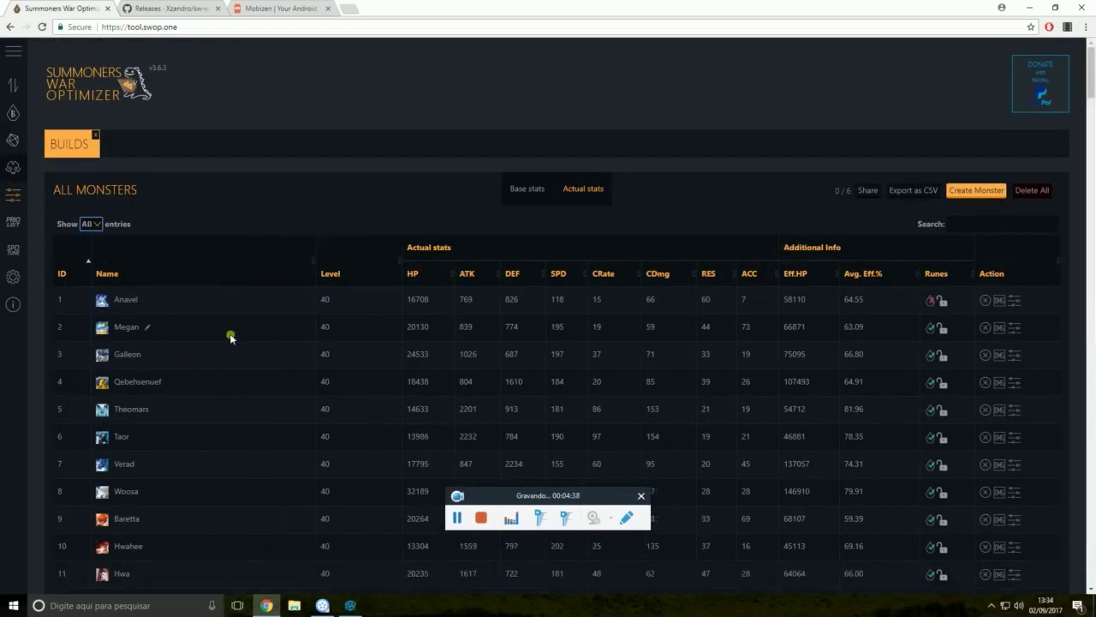
Lock the runes of the monsters Theomars and Taor.
scroll(228, 335, "down", 2)
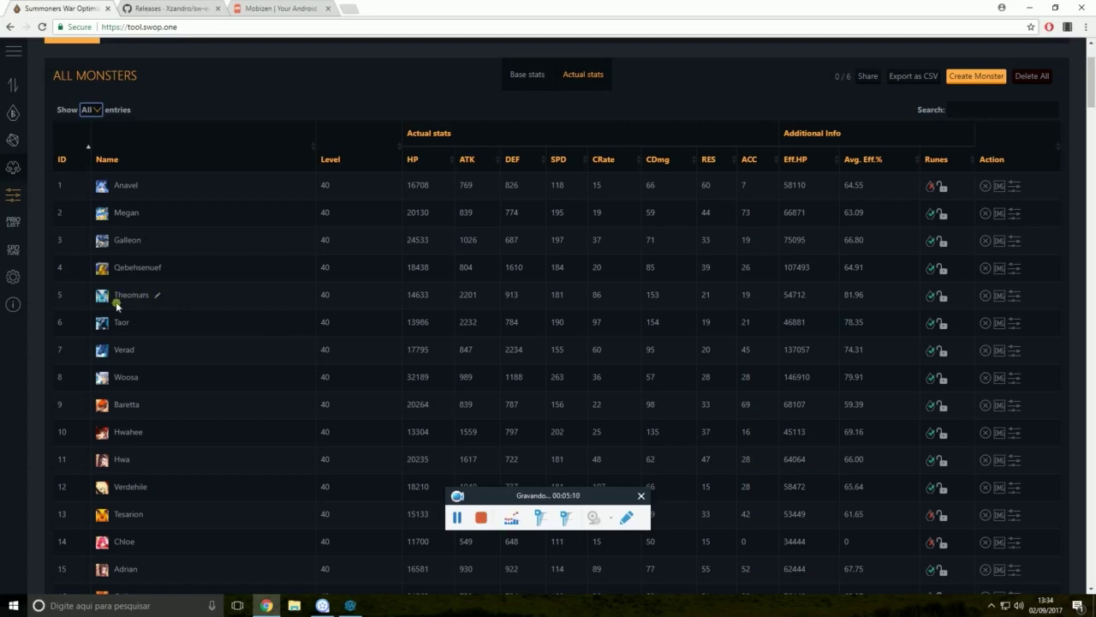
left_click(943, 296)
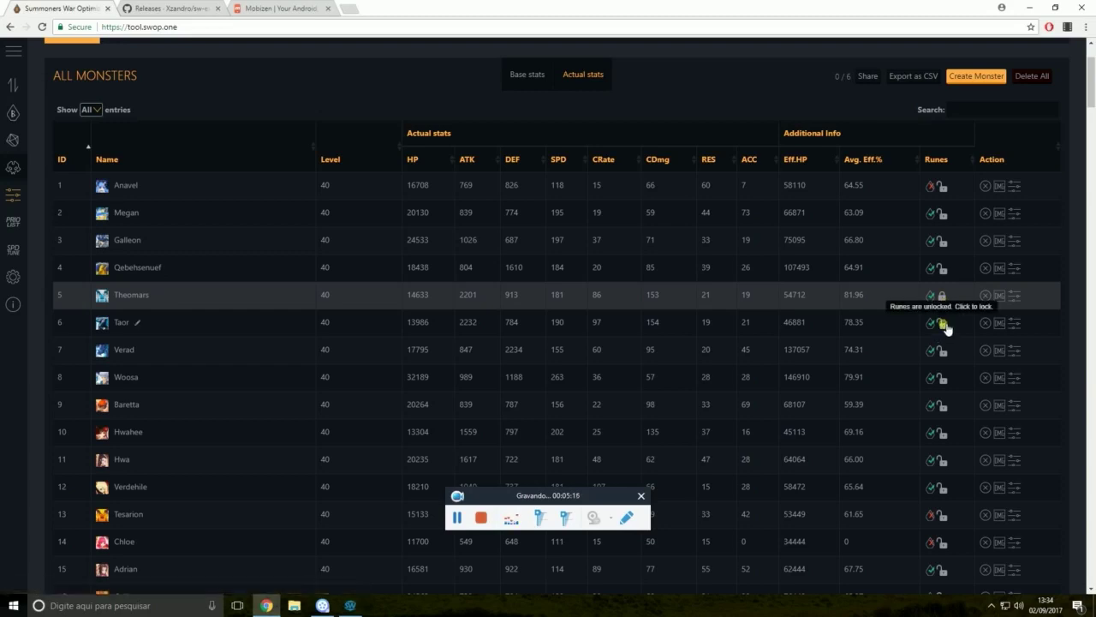
left_click(946, 326)
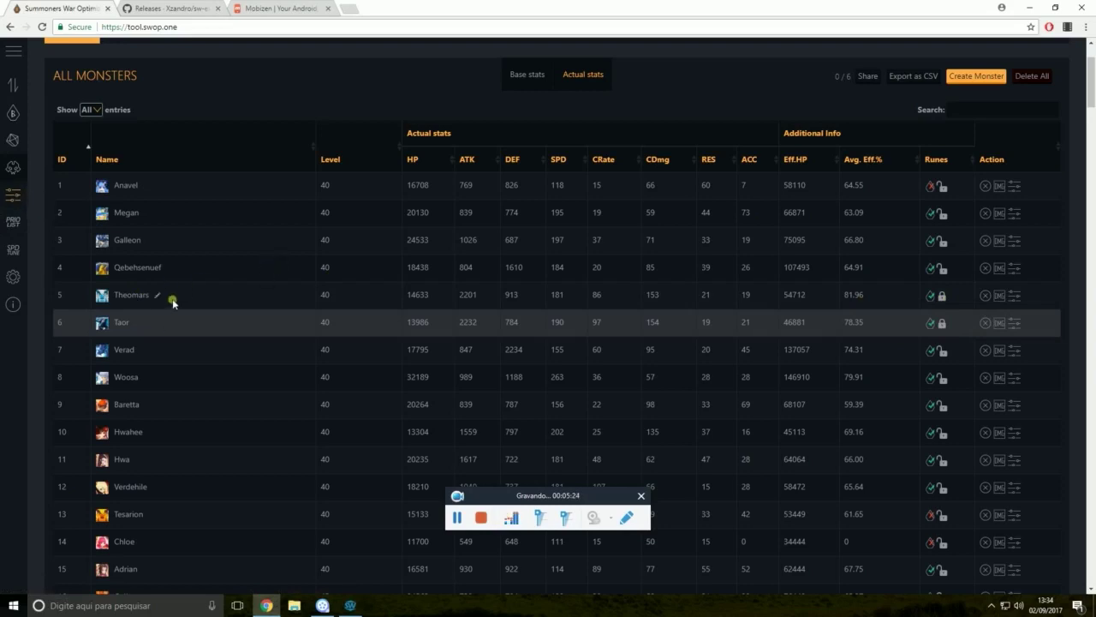
Open the optimizer for Pungbaek and clear its existing slot, filter and focus settings.
left_click(13, 197)
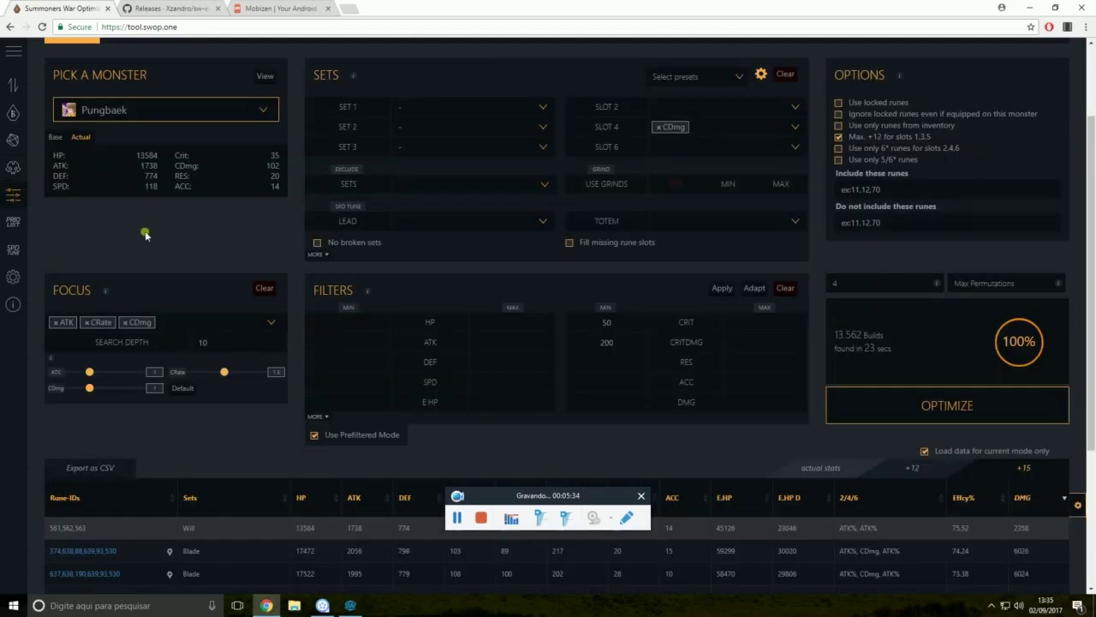
scroll(171, 283, "up", 2)
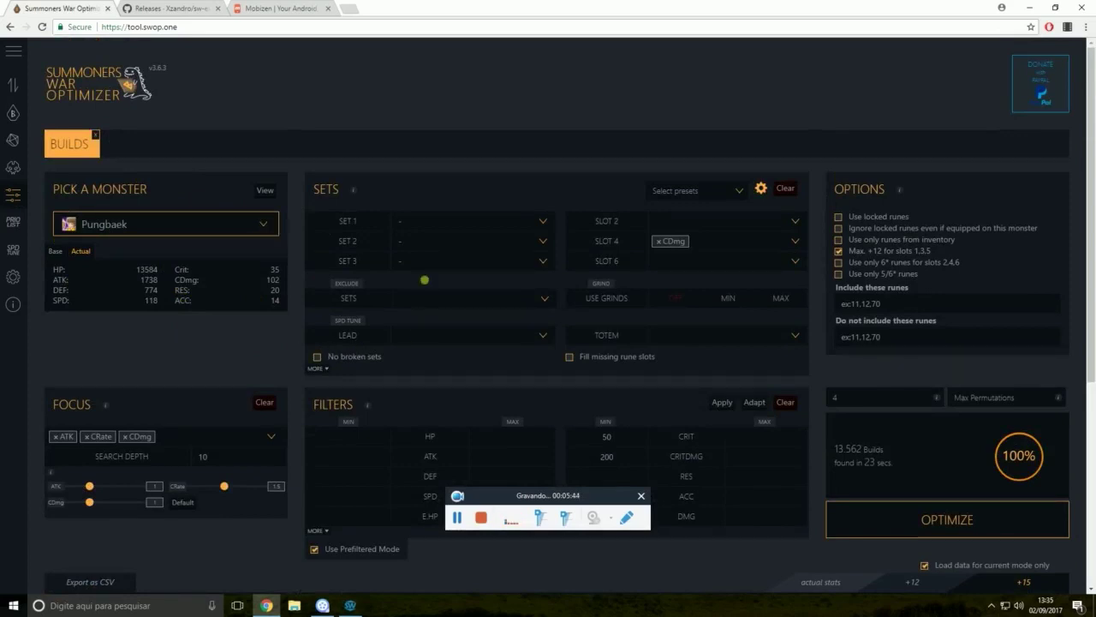
left_click(786, 403)
left_click(265, 402)
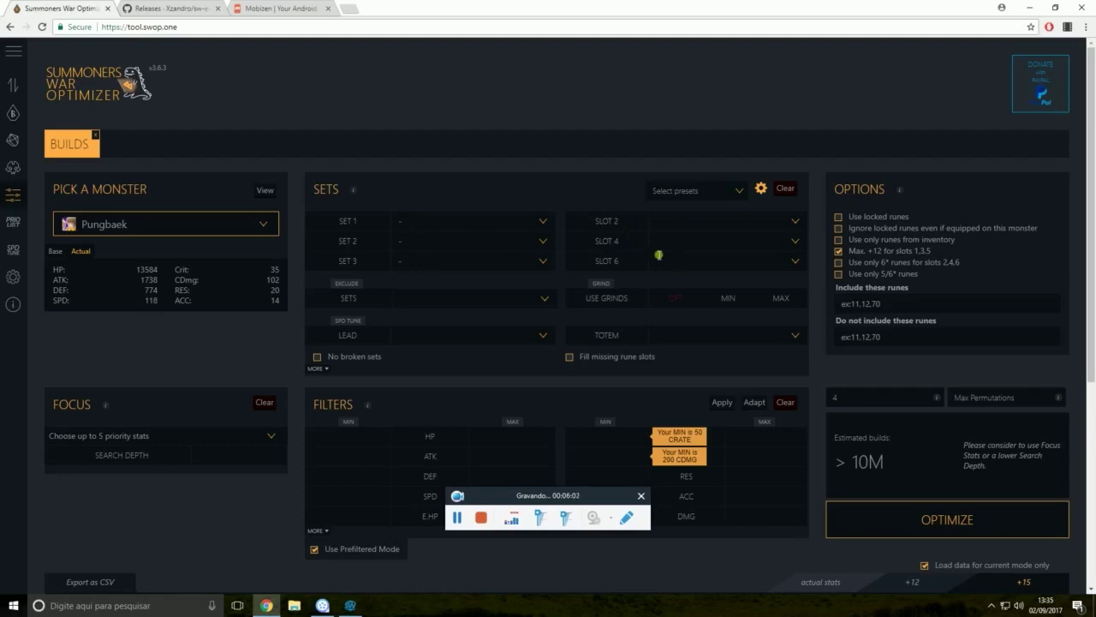
Choose Fatal as rune set 1 and Blade as rune set 2 for Pungbaek.
left_click(503, 223)
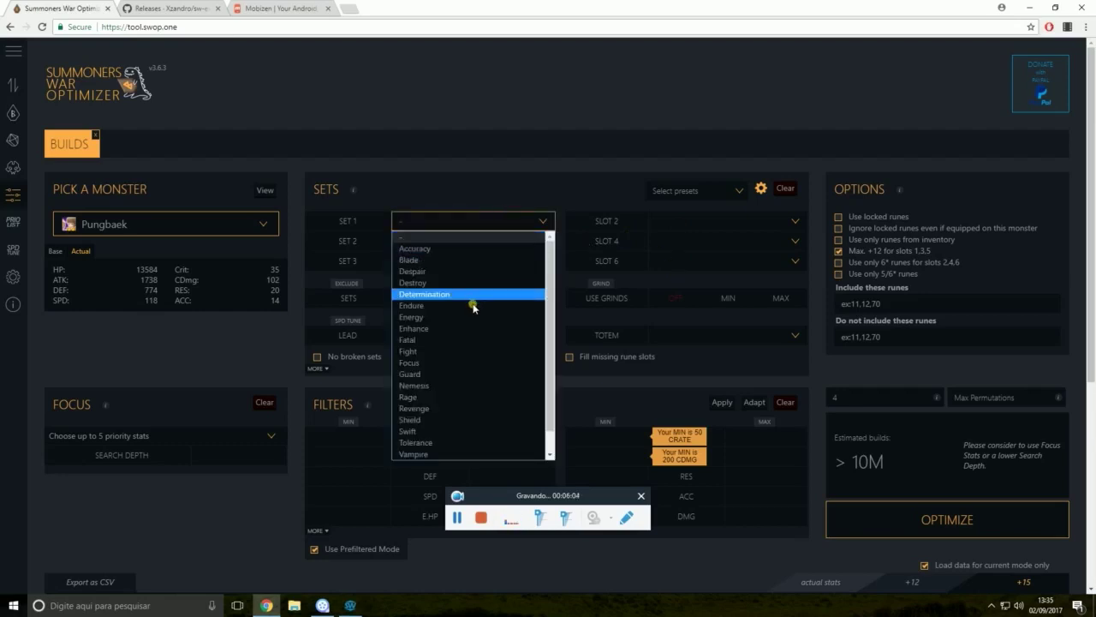
left_click(442, 339)
left_click(443, 240)
left_click(428, 281)
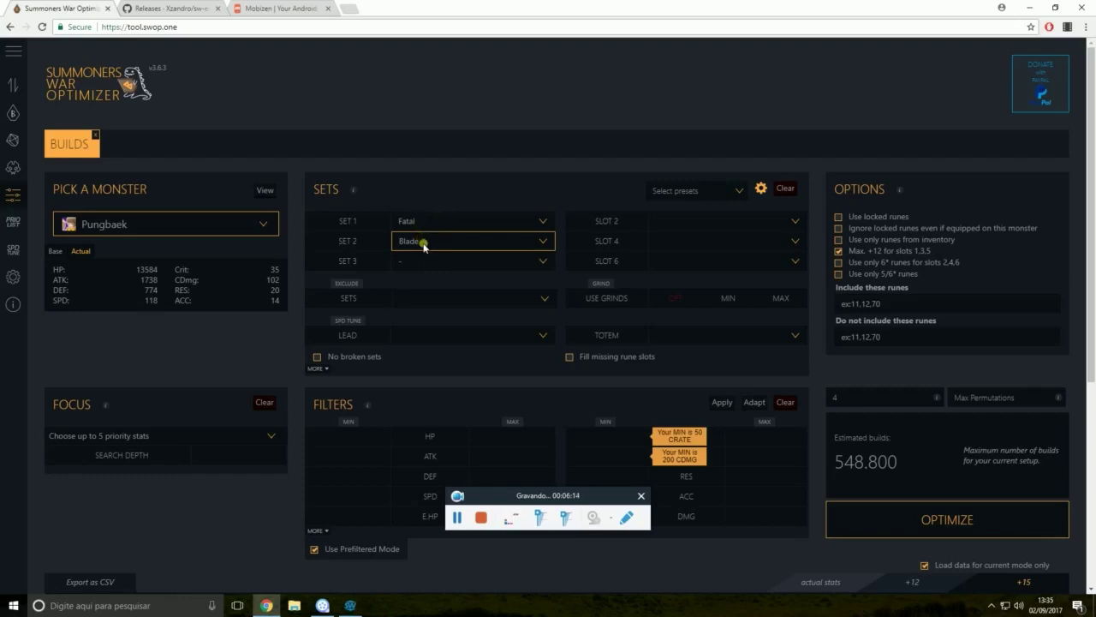
Reset rune sets 1 and 2 to no selection.
left_click(482, 221)
left_click(454, 239)
left_click(466, 240)
left_click(462, 257)
Require ATK% as the main stat for the slot 2 rune.
left_click(694, 227)
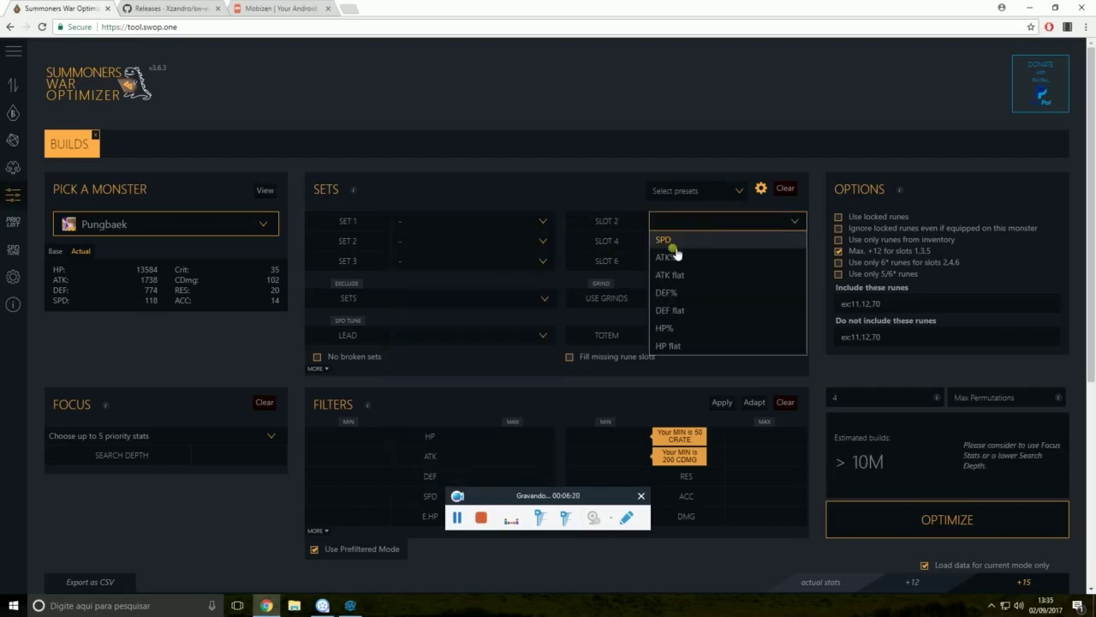
left_click(675, 245)
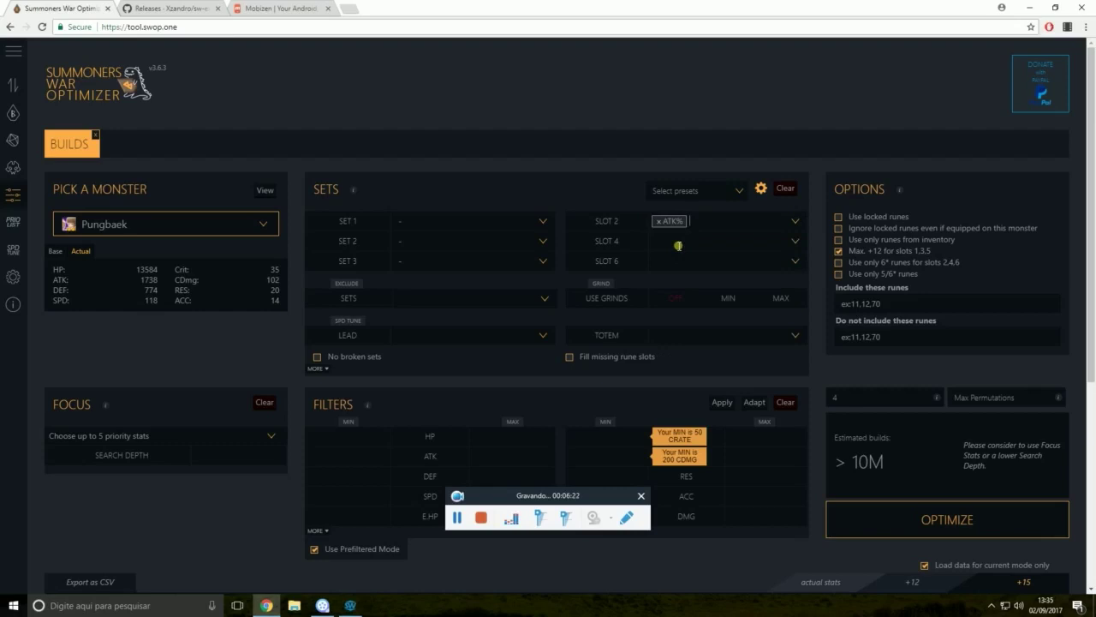
Require CDmg for slot 4 and ATK% for slot 6, and allow SPD alongside ATK% for slot 2.
left_click(667, 243)
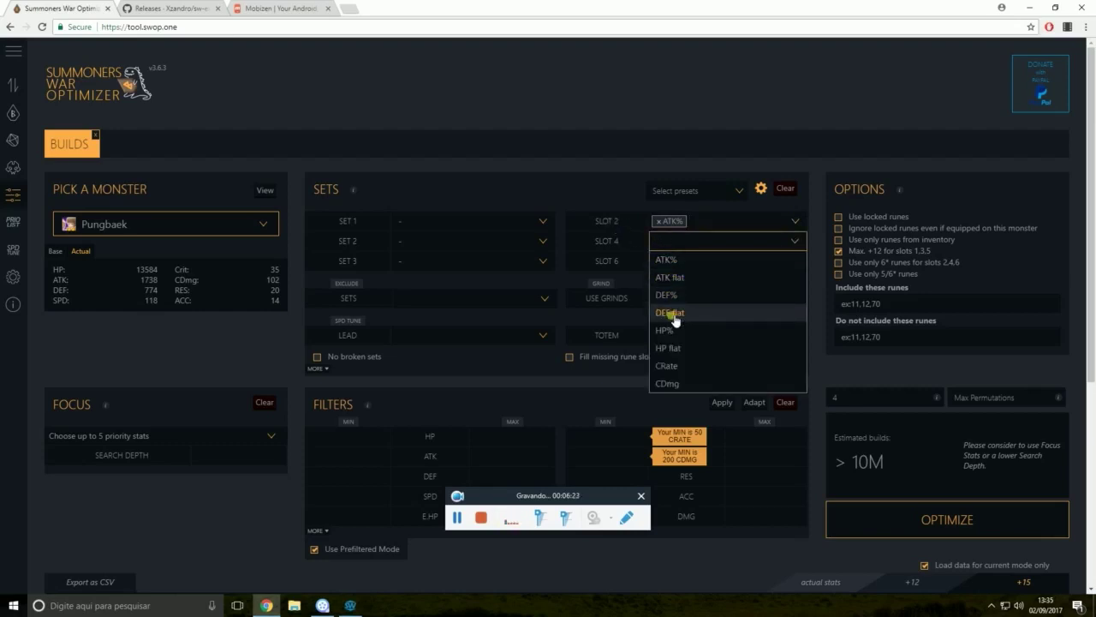
left_click(673, 384)
left_click(663, 261)
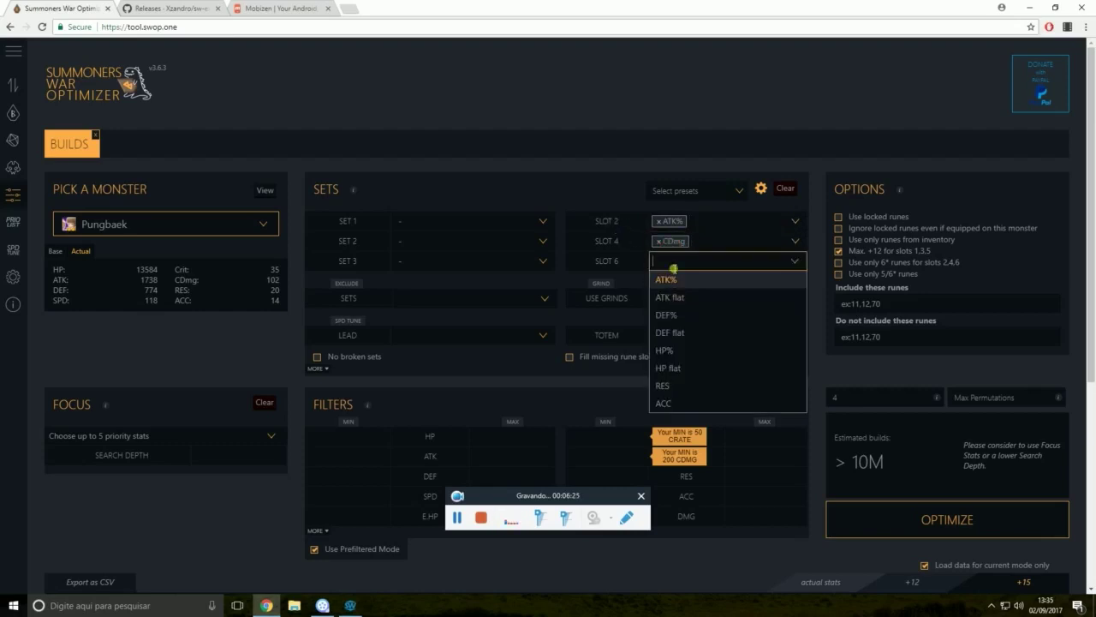
left_click(675, 282)
left_click(703, 224)
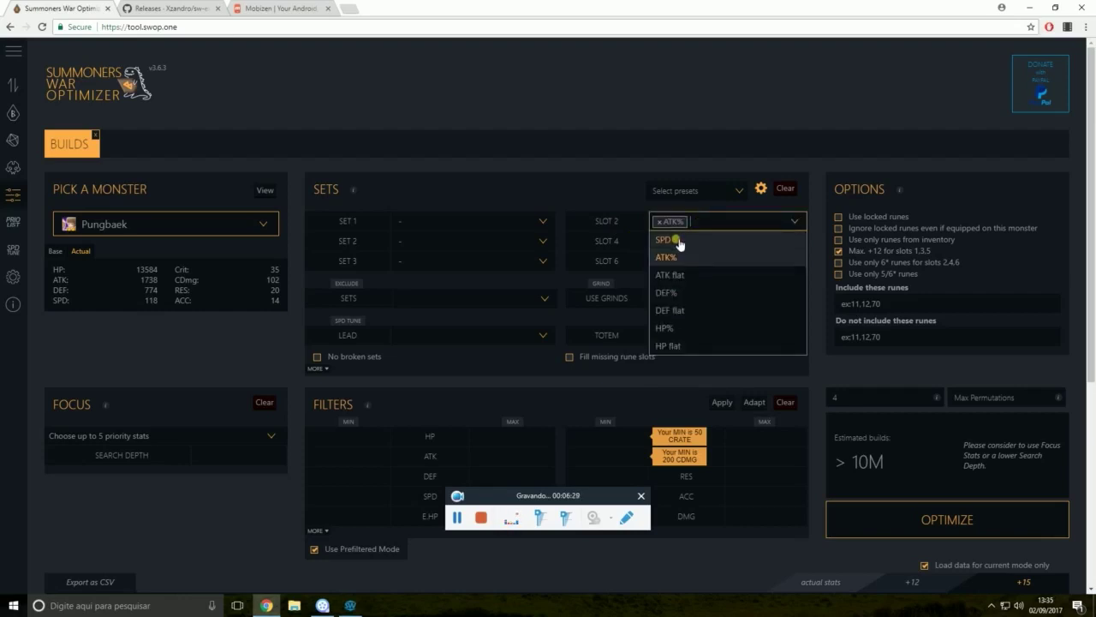
left_click(677, 240)
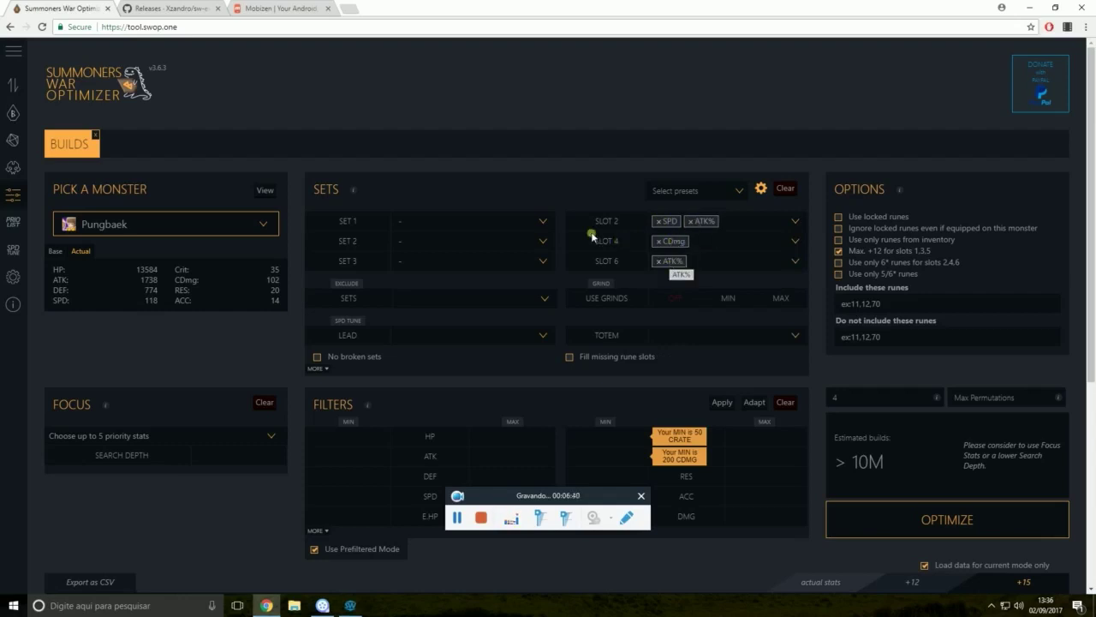
Choose Fatal as rune set 1, and try Blade and Accuracy as rune set 2.
left_click(502, 221)
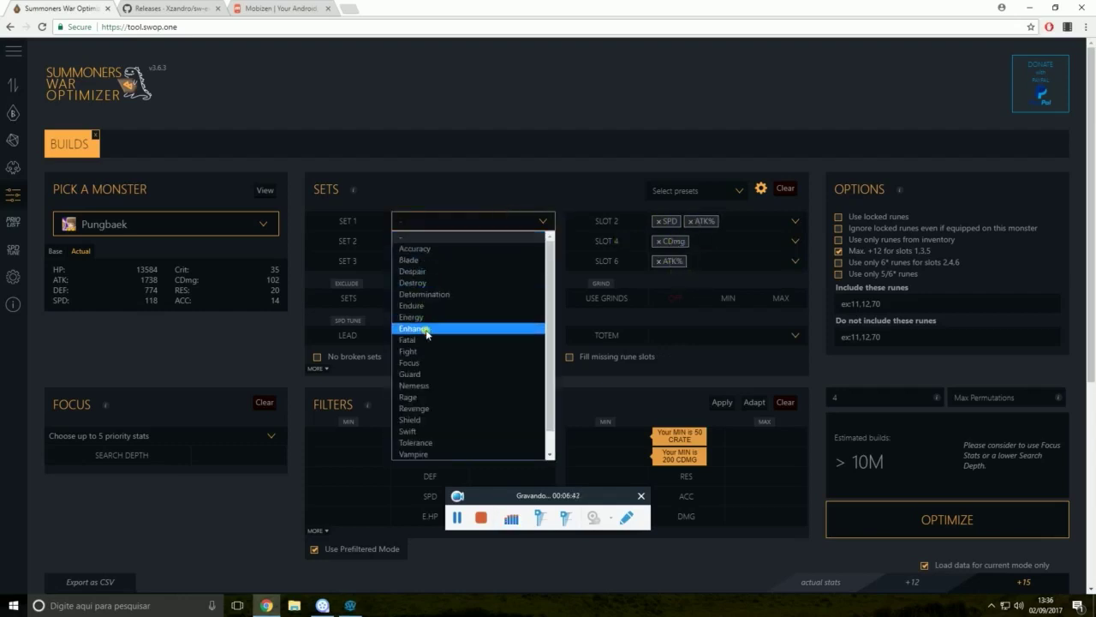
left_click(409, 339)
left_click(435, 242)
left_click(419, 282)
left_click(428, 246)
left_click(418, 268)
Reset rune sets 1 and 2 to no selection.
left_click(430, 252)
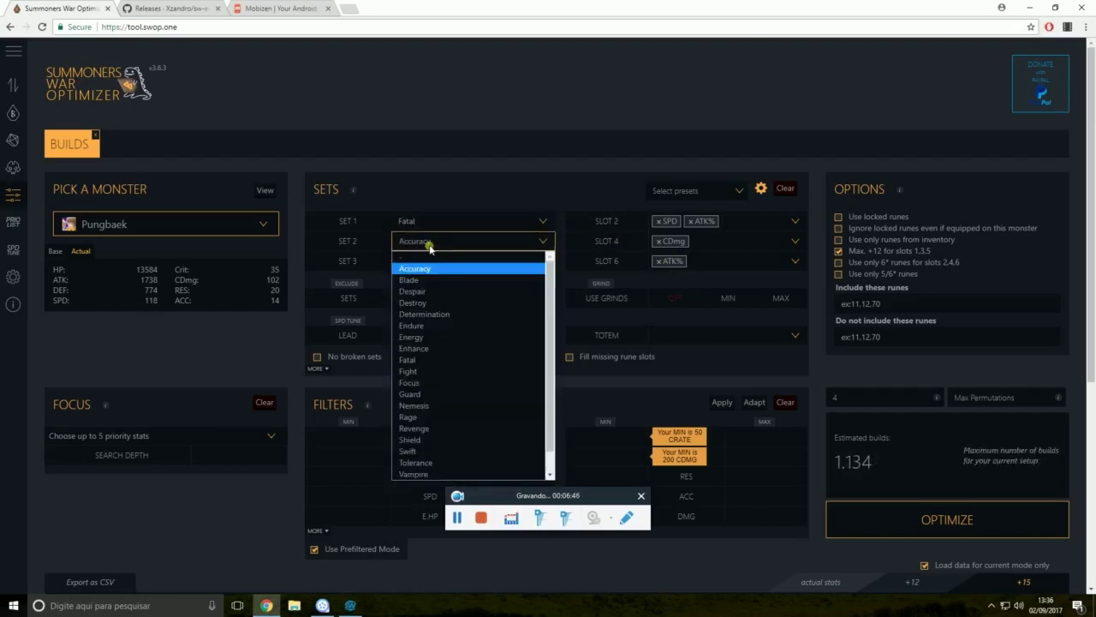
left_click(429, 255)
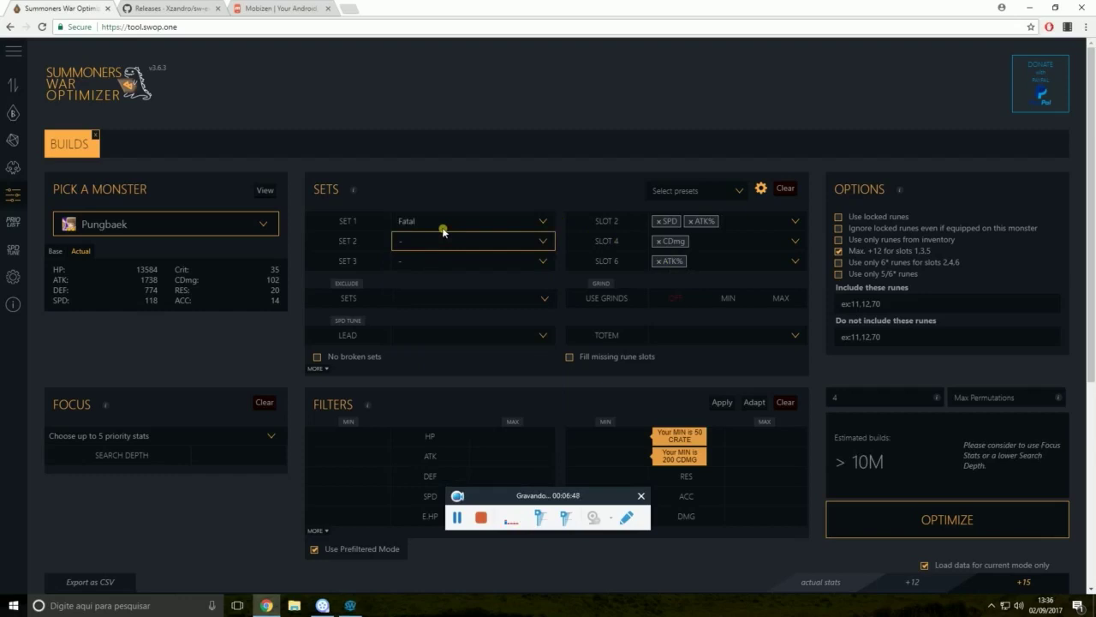
left_click(446, 222)
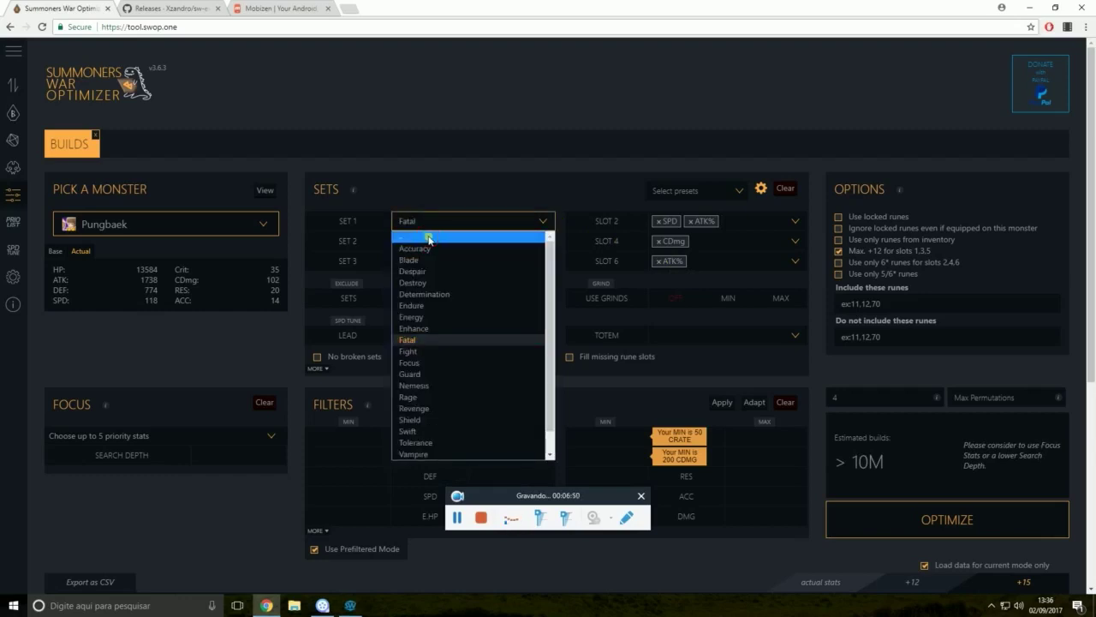
left_click(429, 239)
Remove every main stat requirement from slots 2 and 6, keeping only CDmg for slot 4.
left_click(659, 221)
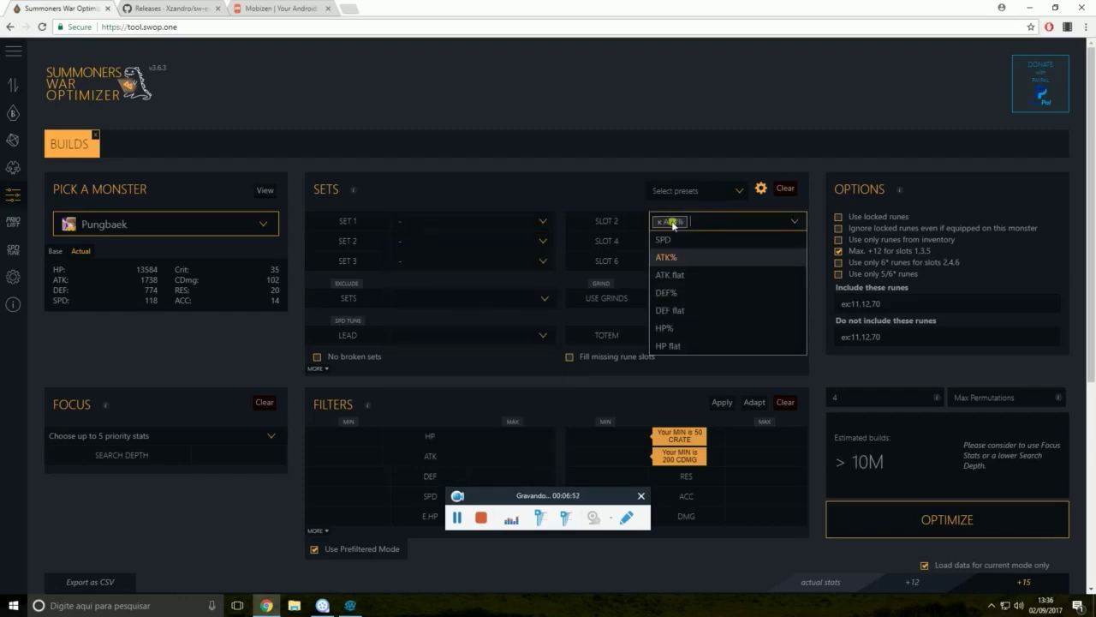
left_click(659, 222)
left_click(606, 228)
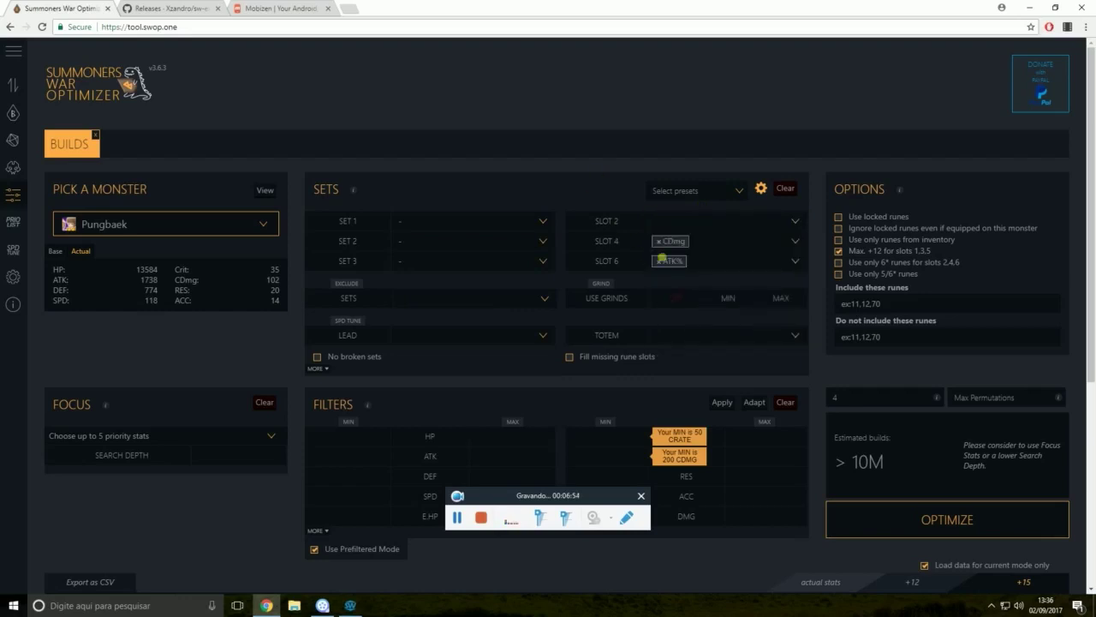
left_click(659, 259)
left_click(598, 185)
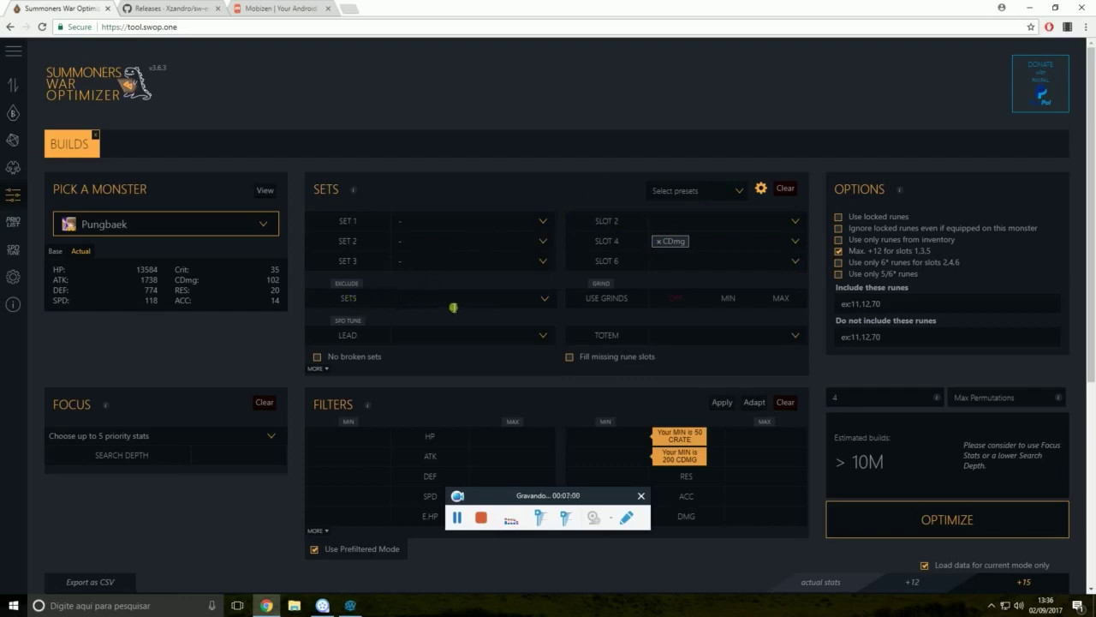
left_click(518, 307)
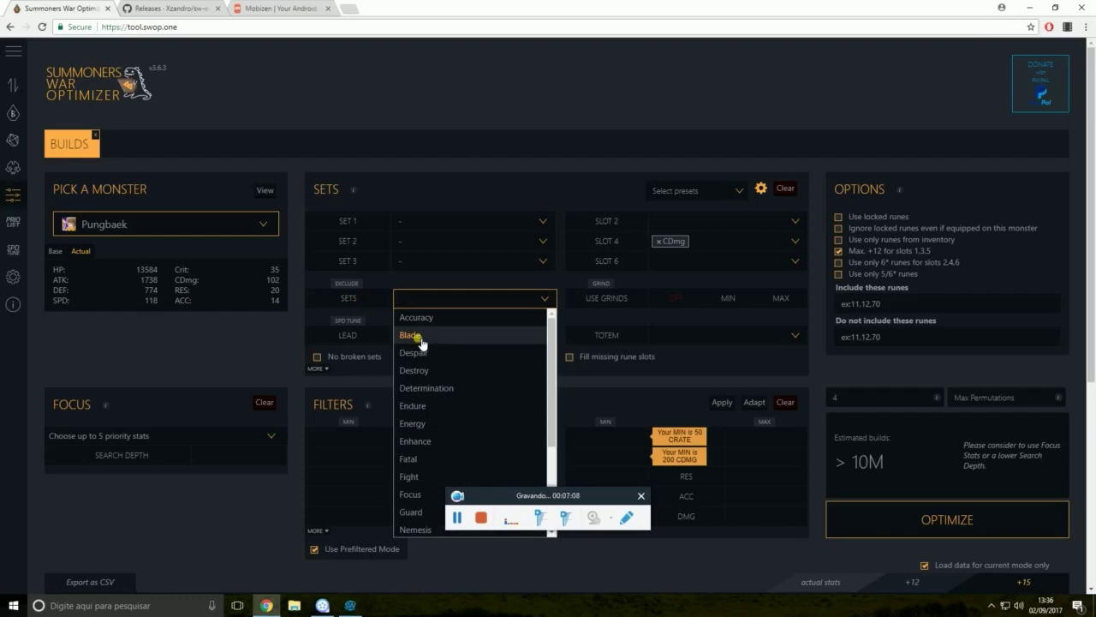
left_click(378, 288)
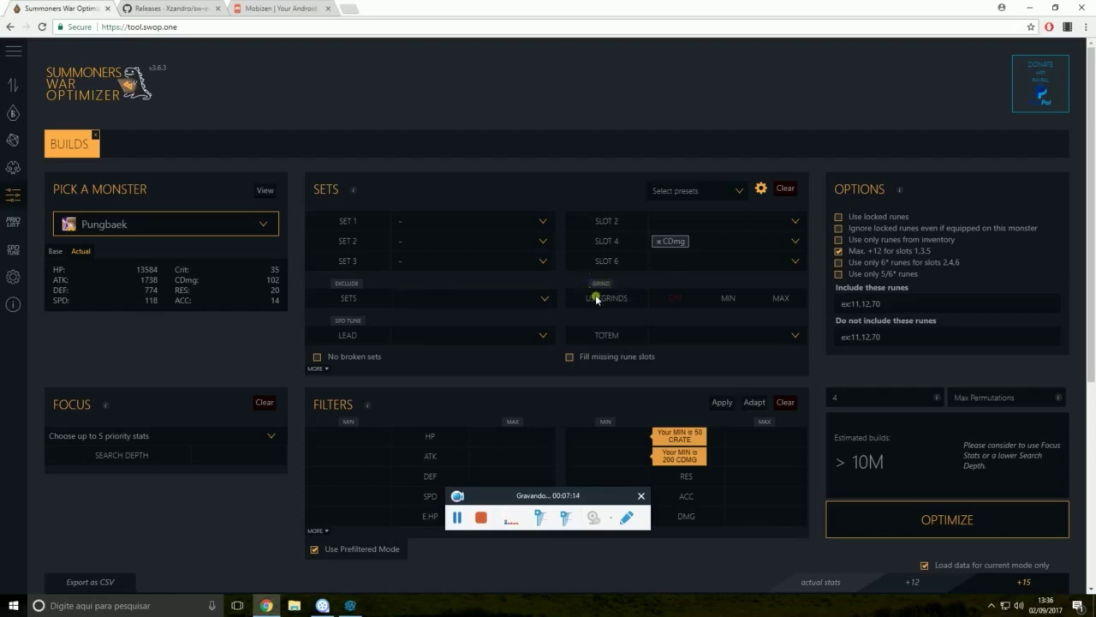
left_click(726, 306)
left_click_drag(725, 304, 683, 302)
Choose ATK, CDmg and CRate as the focus priority stats and try out the ATK weight.
scroll(290, 334, "down", 1)
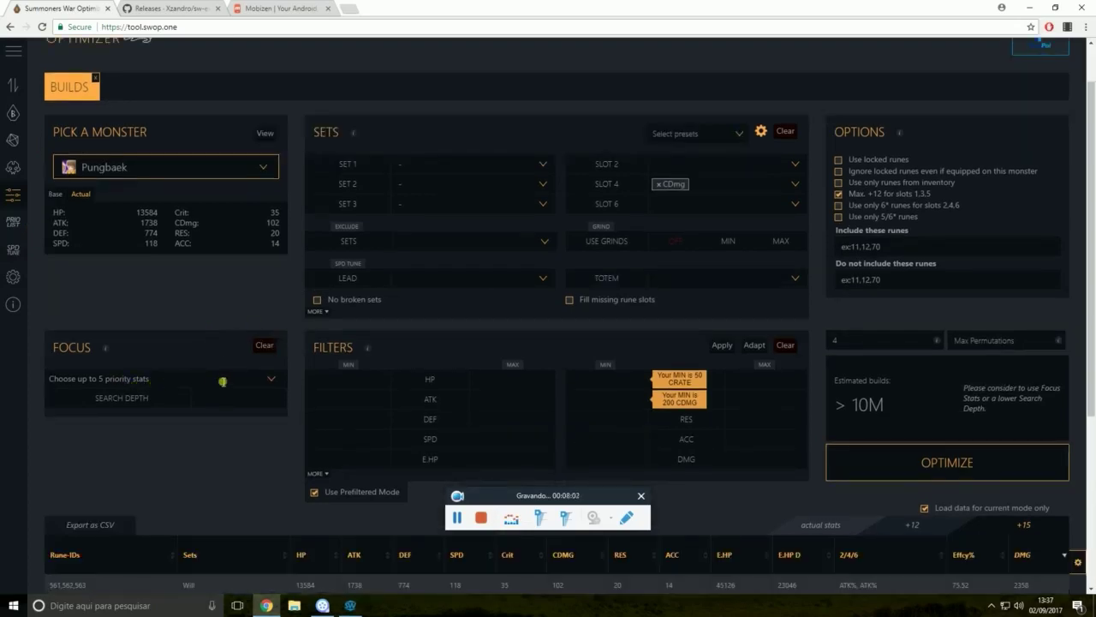
left_click(222, 382)
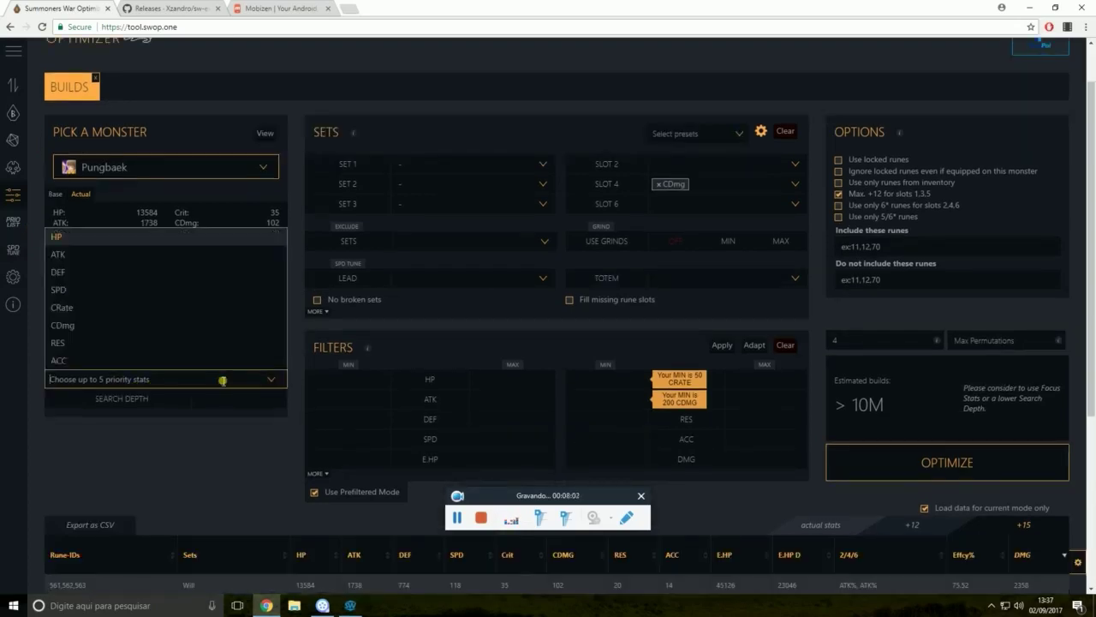
left_click(76, 256)
left_click(112, 382)
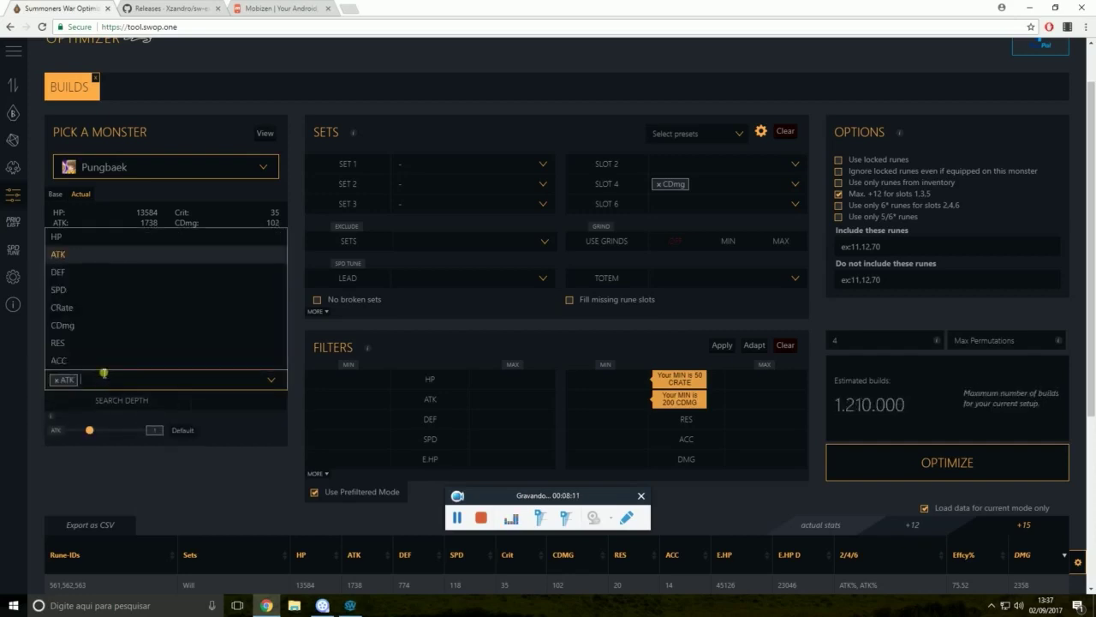
left_click(89, 328)
left_click(133, 379)
left_click(99, 313)
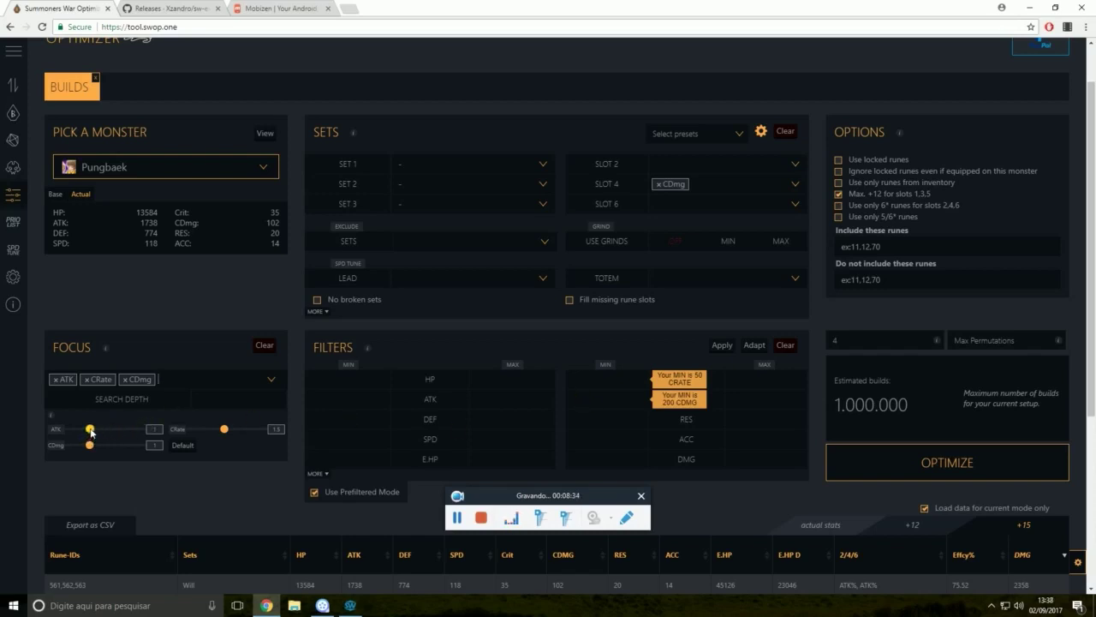
left_click_drag(90, 429, 115, 433)
left_click(73, 432)
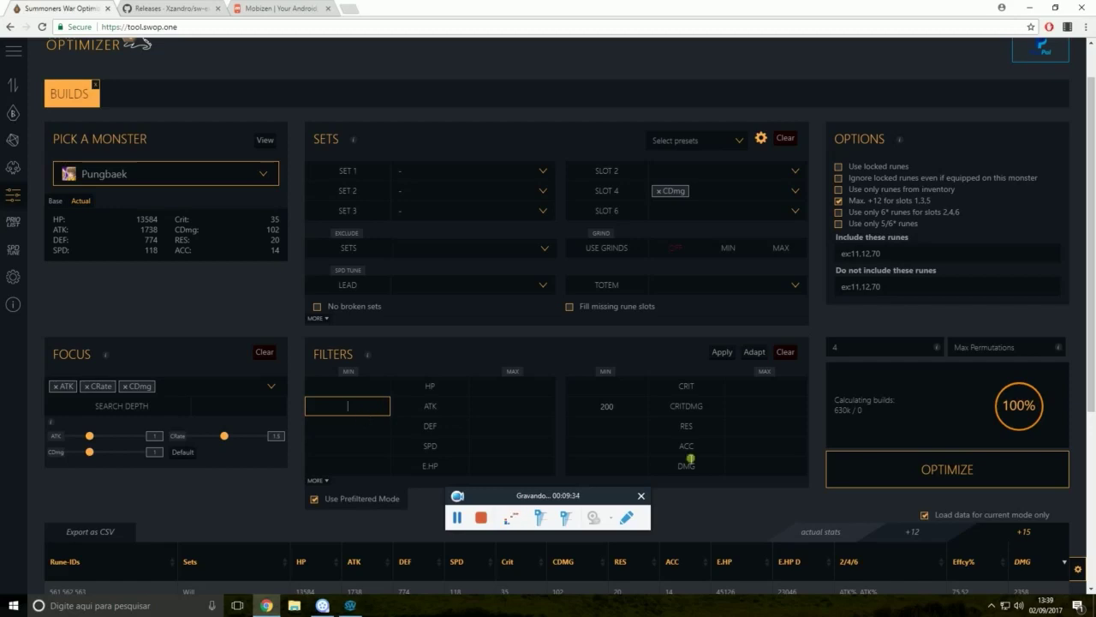
Filter builds to CRIT between 80 and 100 and replace the CRITDMG minimum with 180.
double_click(599, 409)
left_click(757, 391)
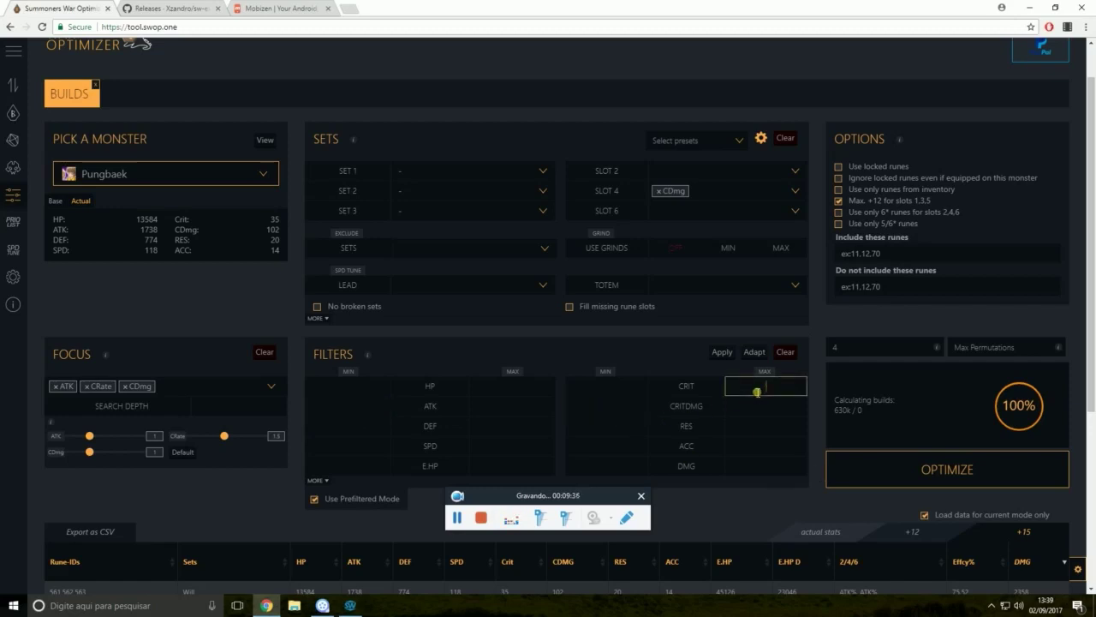
type("100")
left_click(630, 393)
type("80")
left_click(629, 411)
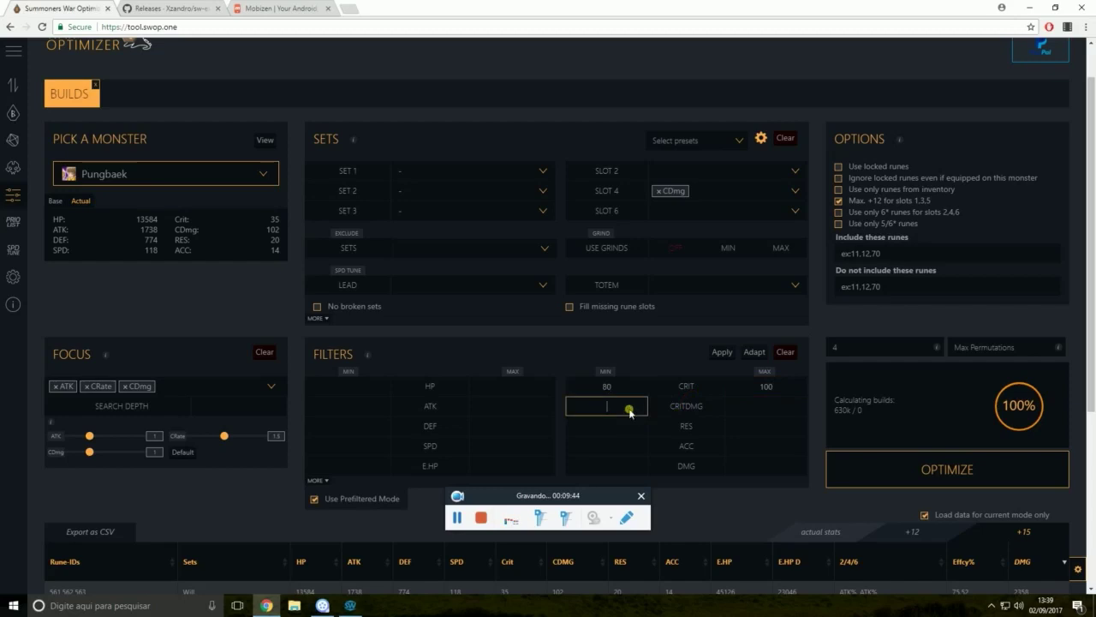
type("180")
left_click(683, 406)
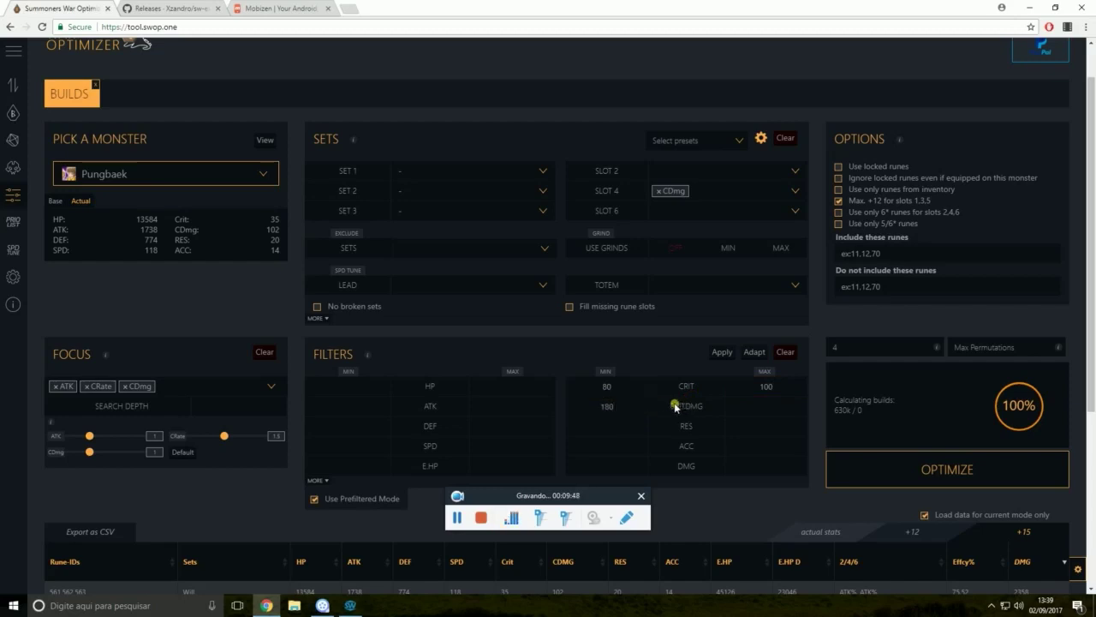
left_click(370, 409)
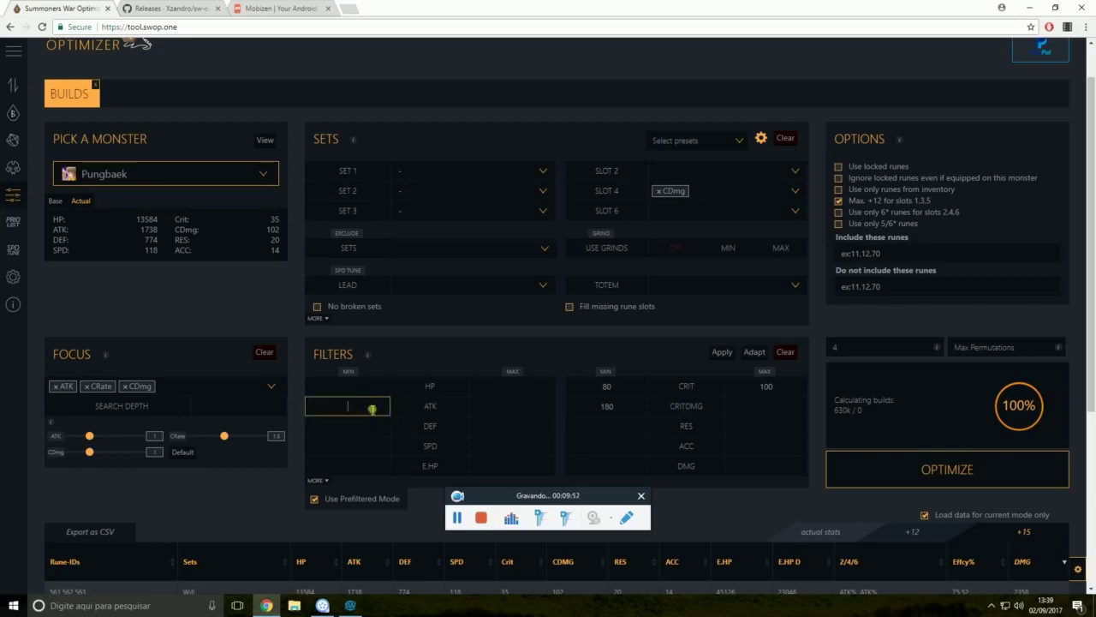
left_click(376, 446)
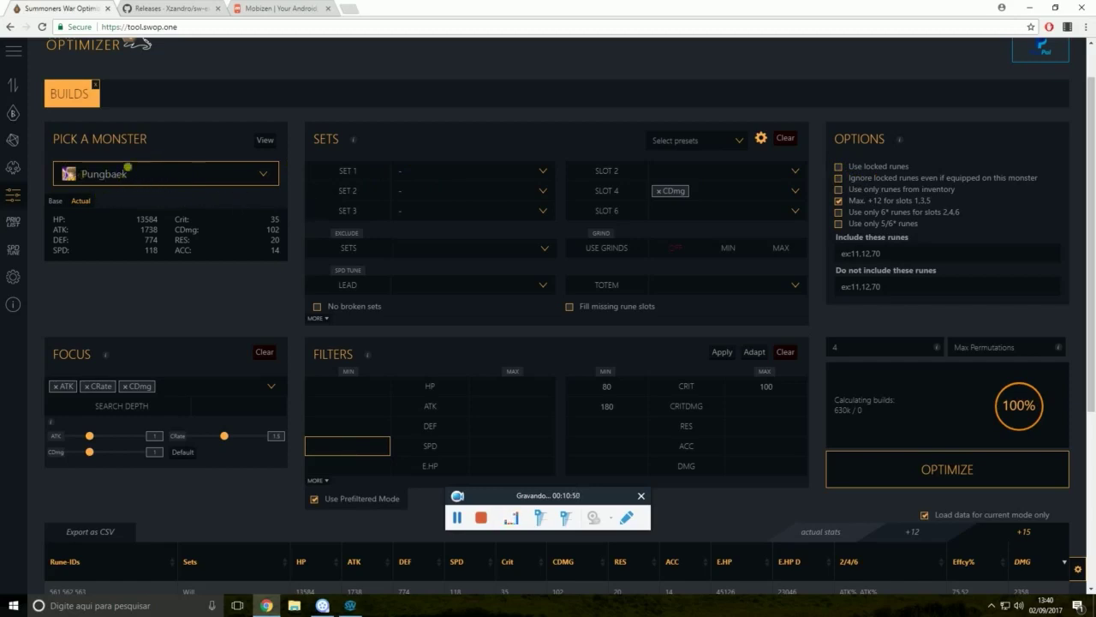
left_click(840, 190)
left_click(840, 201)
left_click(840, 202)
left_click(891, 203)
left_click(878, 202)
left_click(873, 288)
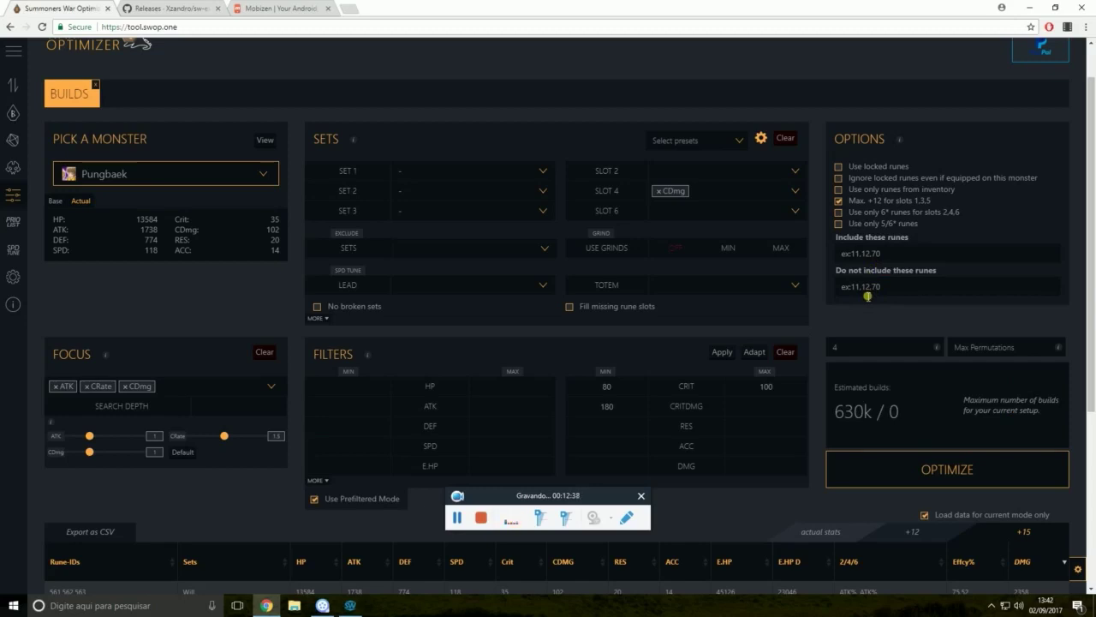
Run the build optimization in actual stats mode, and rerun it in +15 mode.
scroll(823, 286, "down", 1)
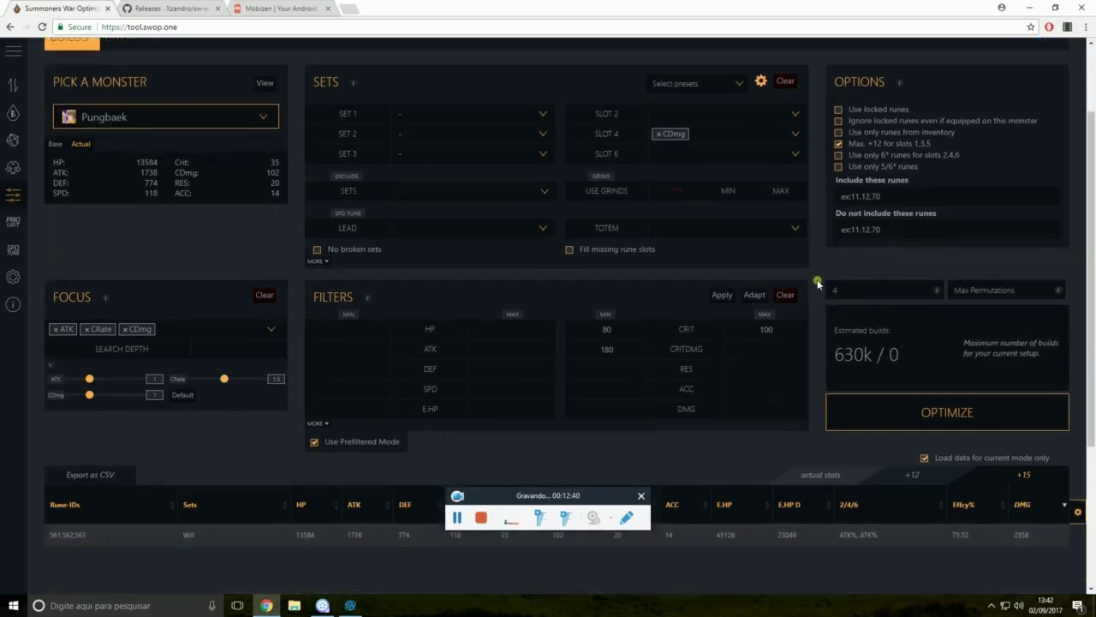
scroll(822, 270, "down", 1)
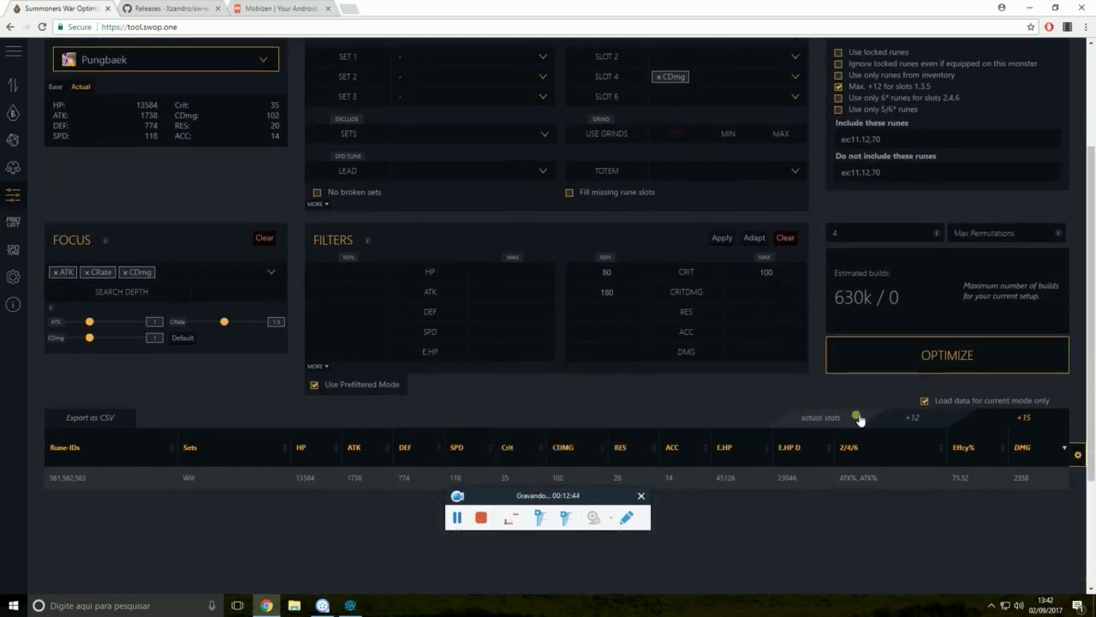
left_click(827, 418)
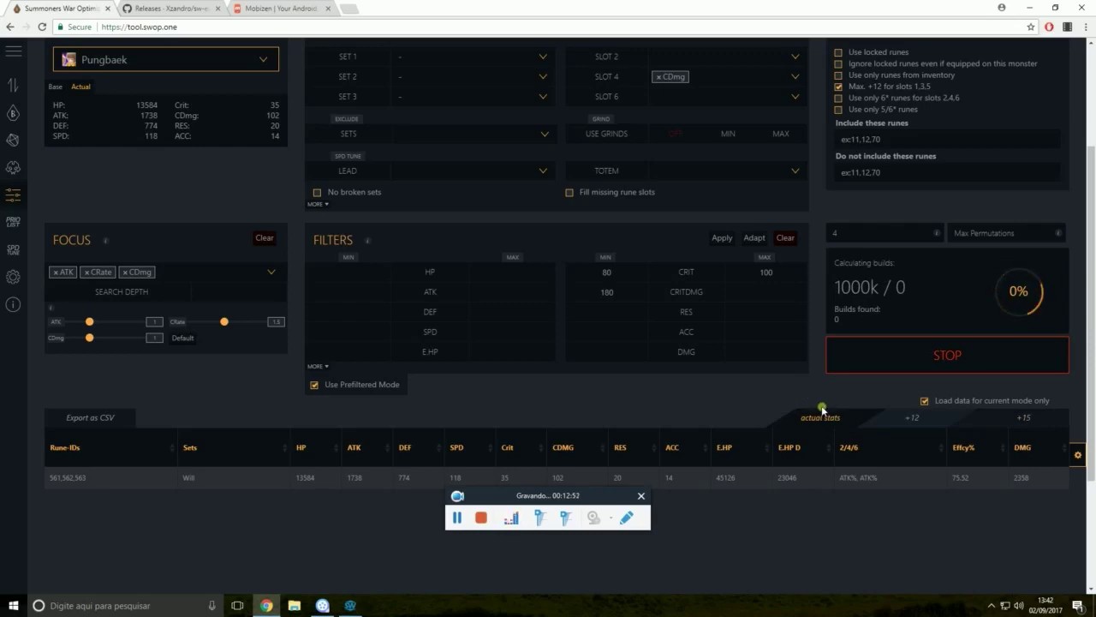
left_click(1012, 420)
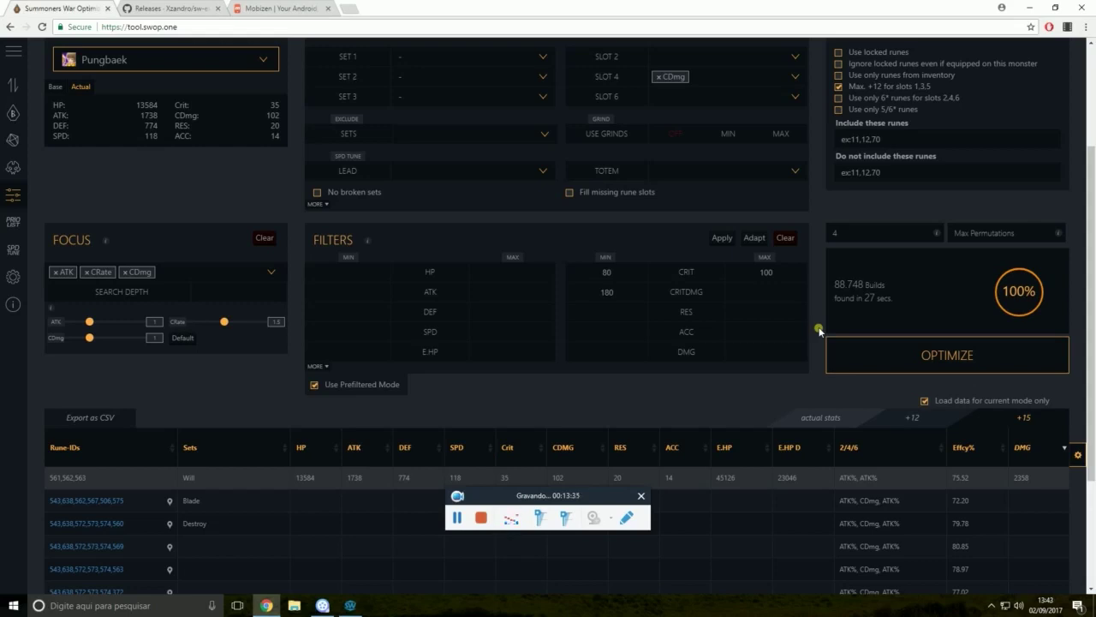
left_click(891, 356)
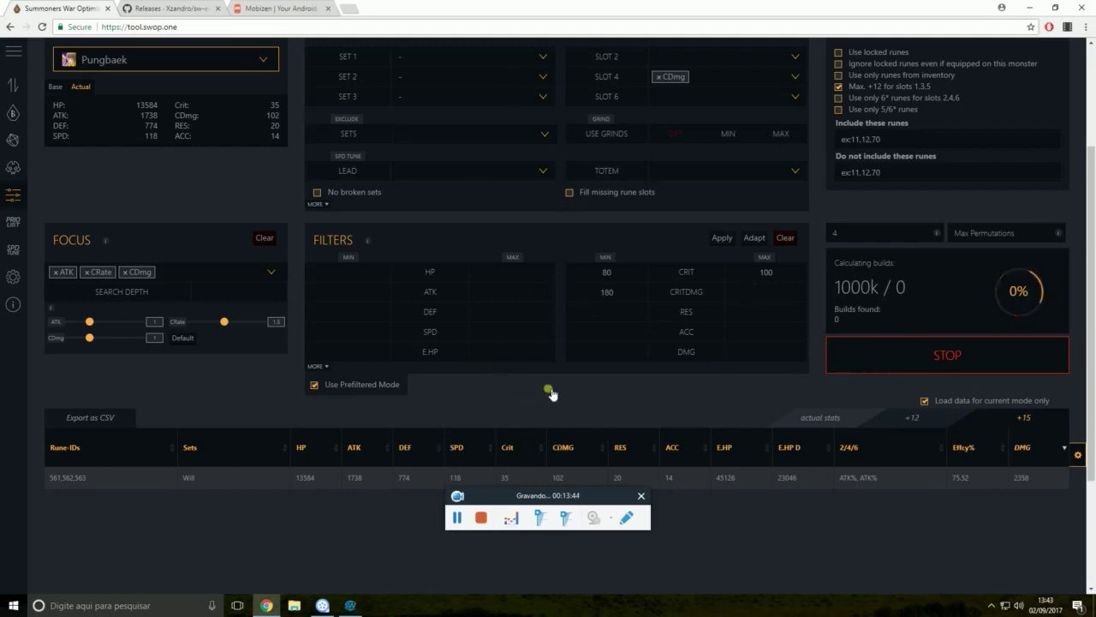
Examine the builds found for Pungbaek in +15 mode, including the meaning of the DMG column.
scroll(482, 526, "up", 1)
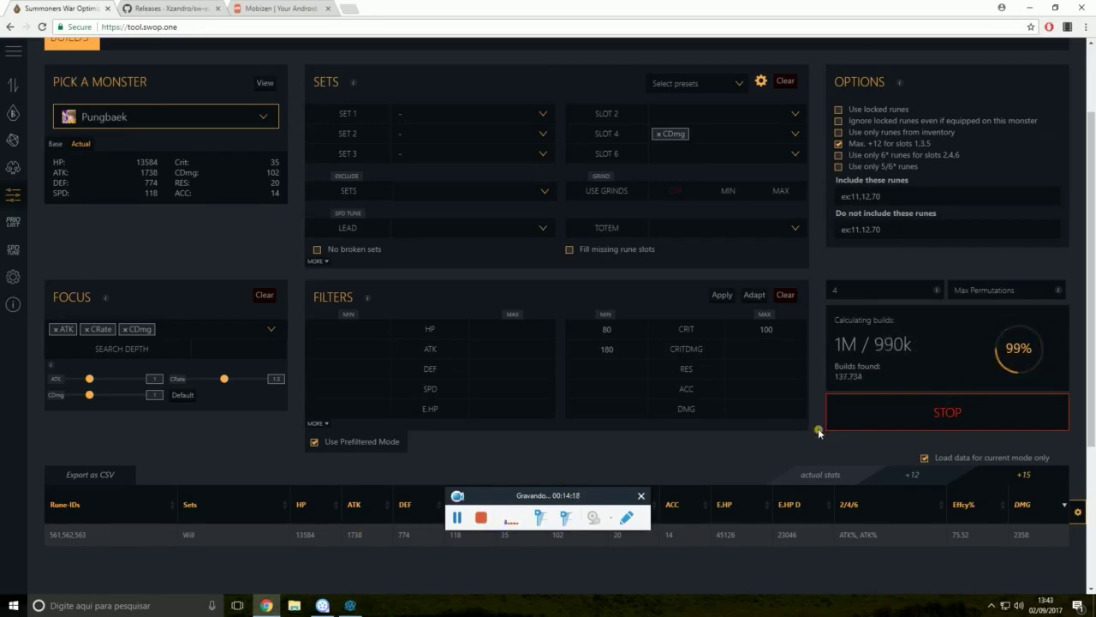
scroll(557, 441, "down", 2)
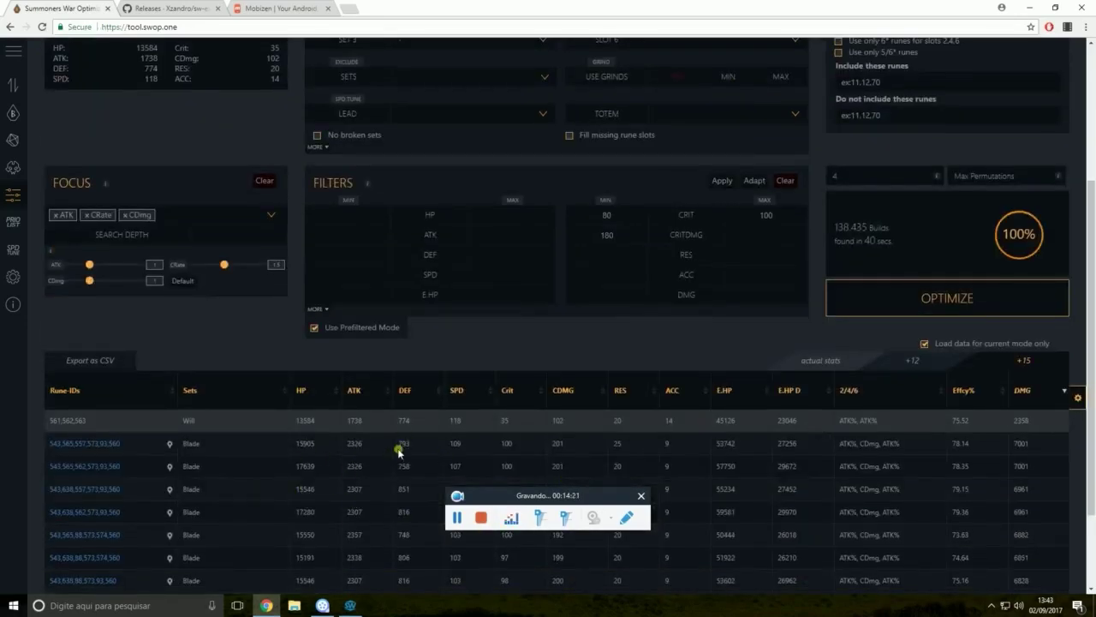
scroll(399, 448, "down", 2)
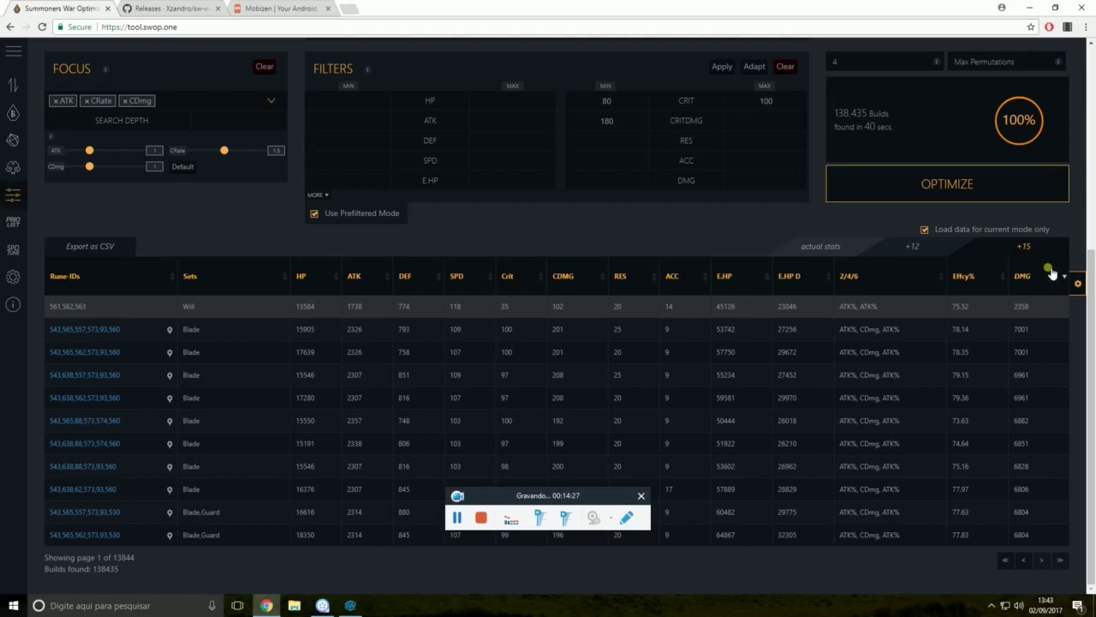
mouse_move(1048, 274)
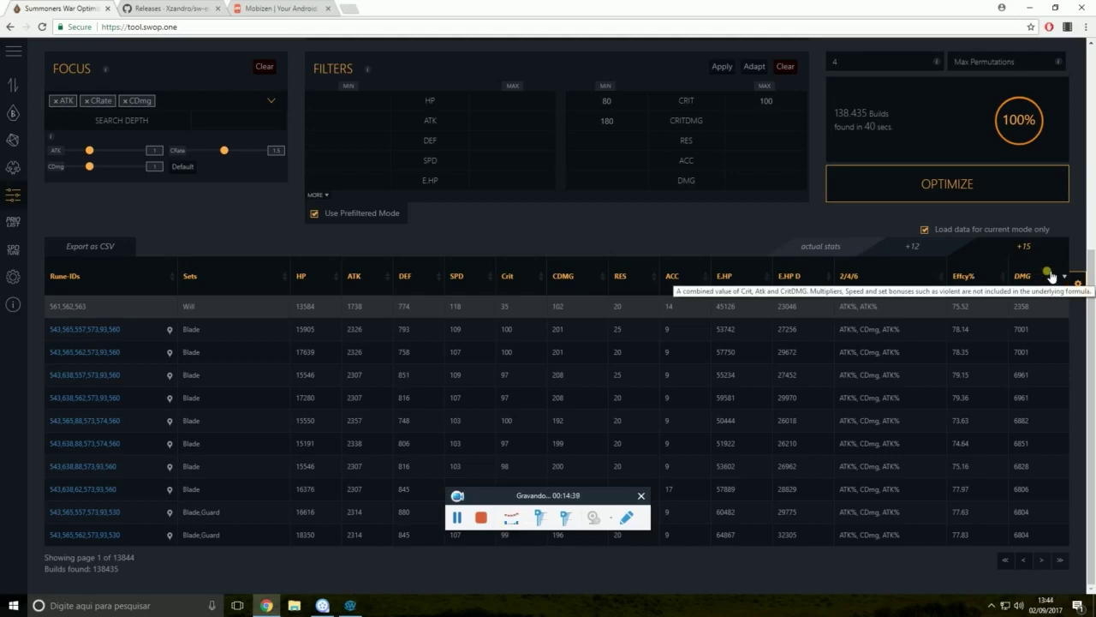
scroll(370, 334, "up", 3)
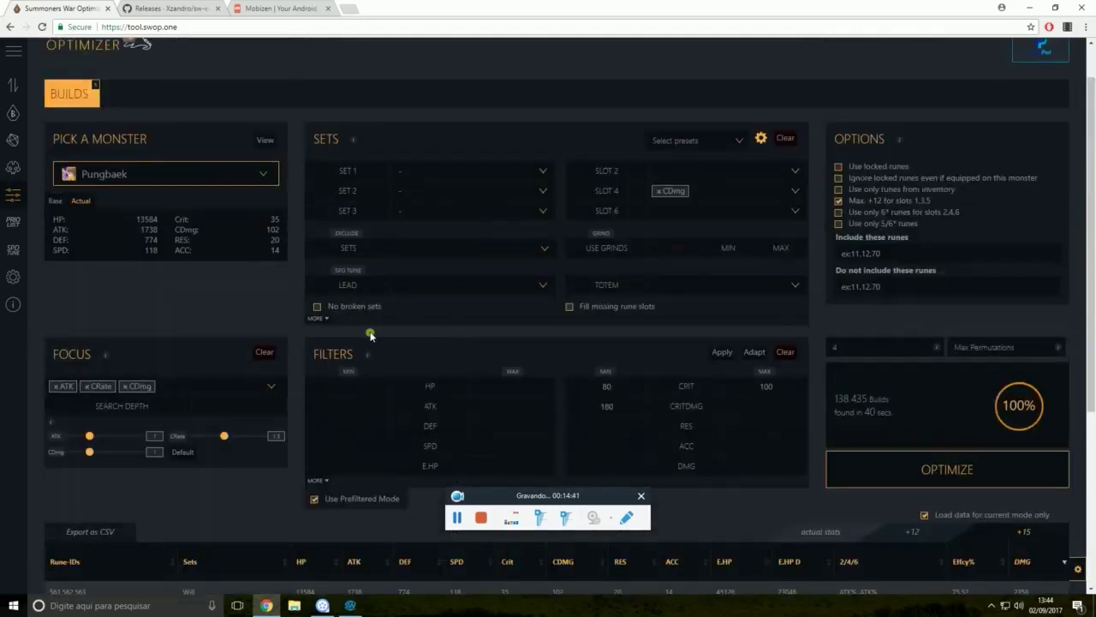
scroll(294, 336, "down", 3)
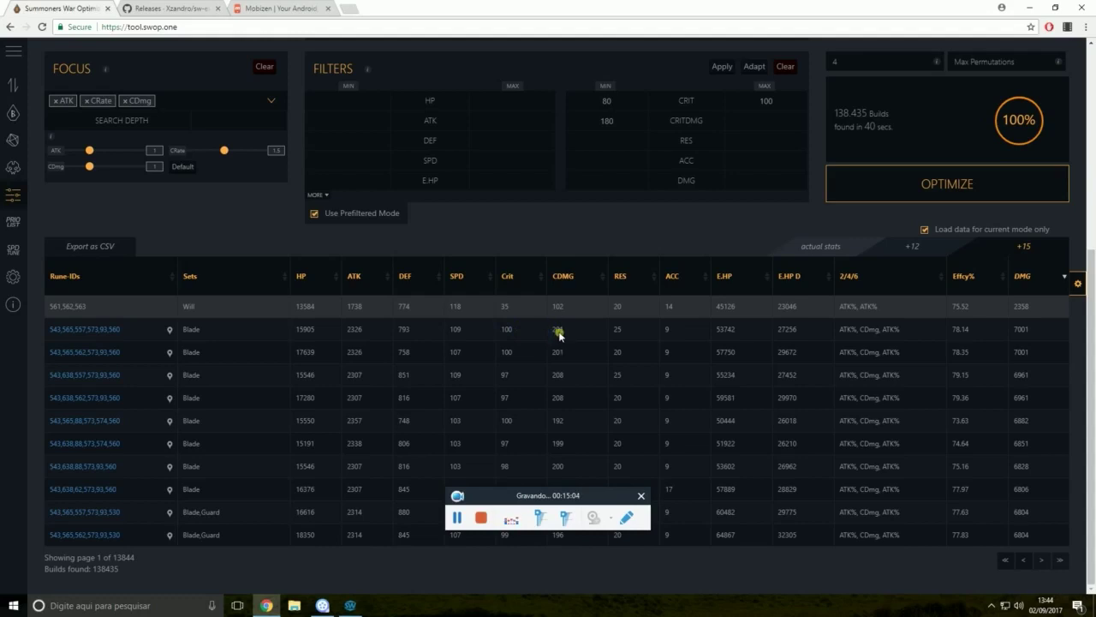
Open the first suggested build in the +15 results to examine Pungbaek's new stats and runes.
left_click(124, 331)
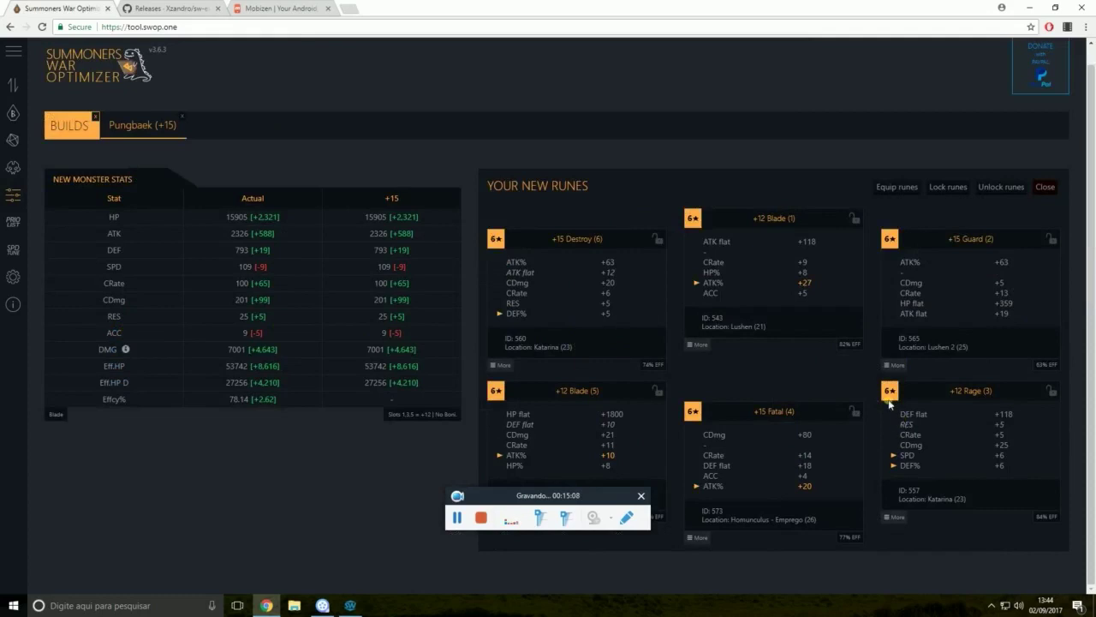
left_click_drag(588, 497, 357, 476)
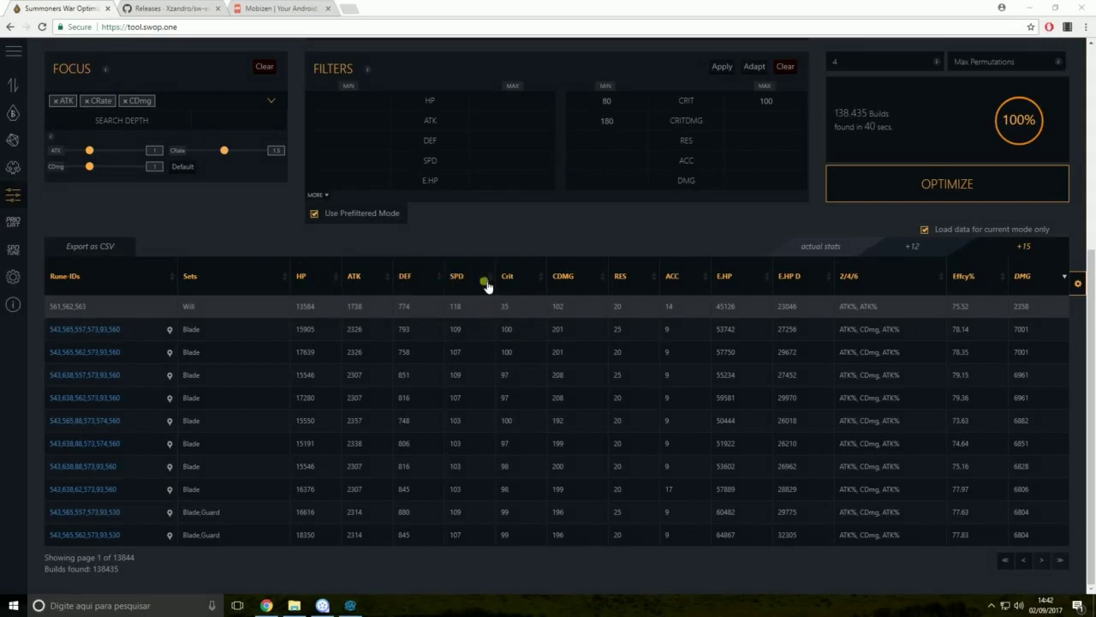
Compare the found builds by sorting them from highest to lowest CDMG, Crit and finally ATK.
left_click(600, 285)
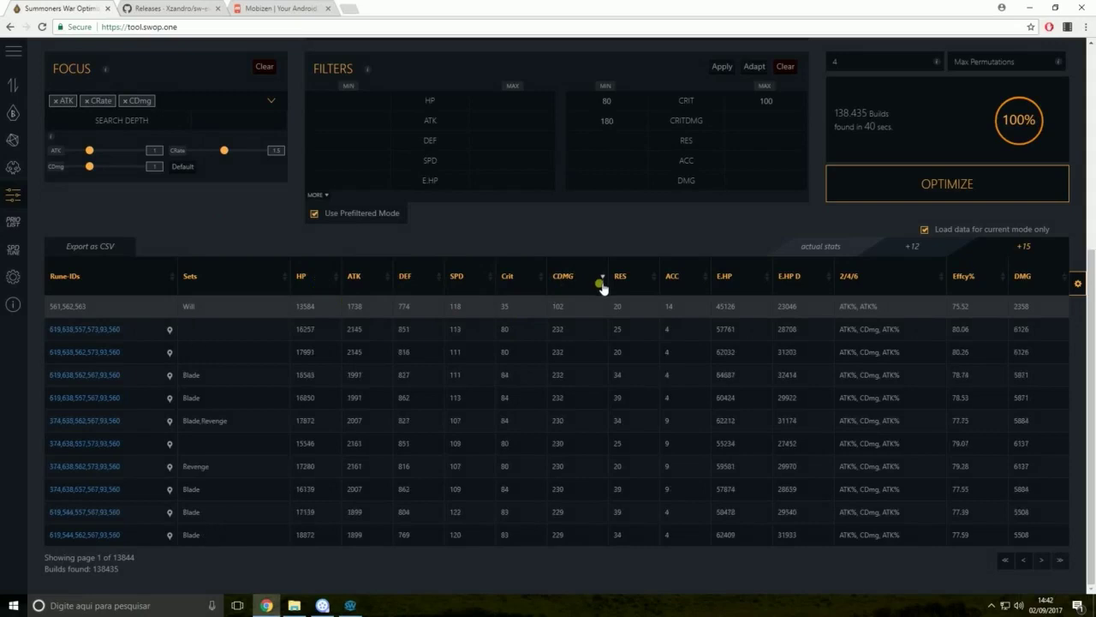
left_click(538, 283)
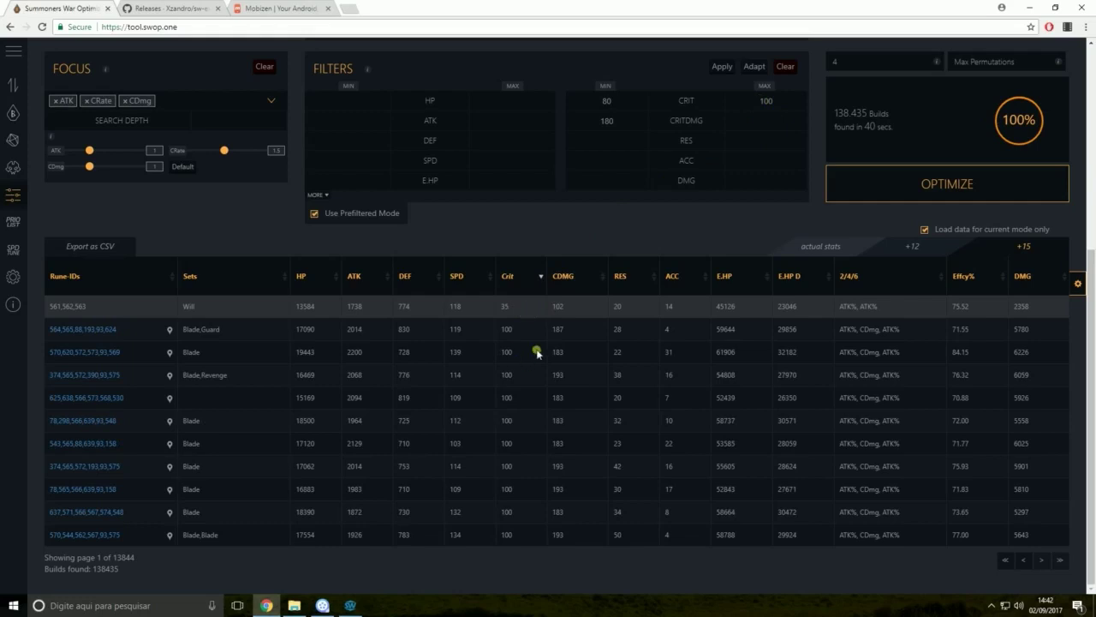
left_click(382, 284)
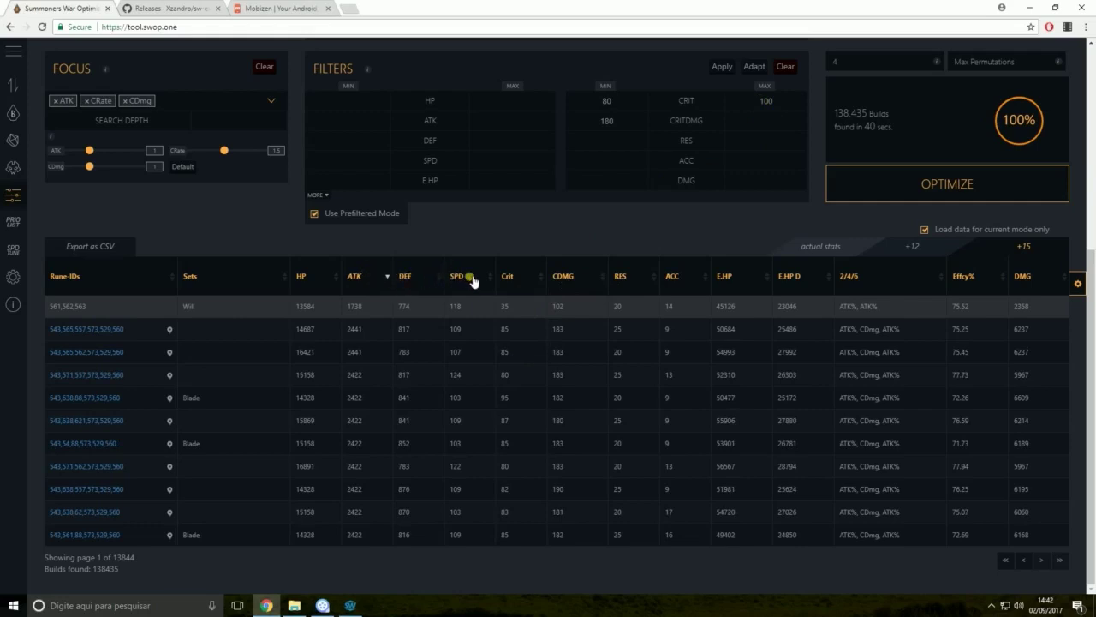
scroll(462, 287, "up", 3)
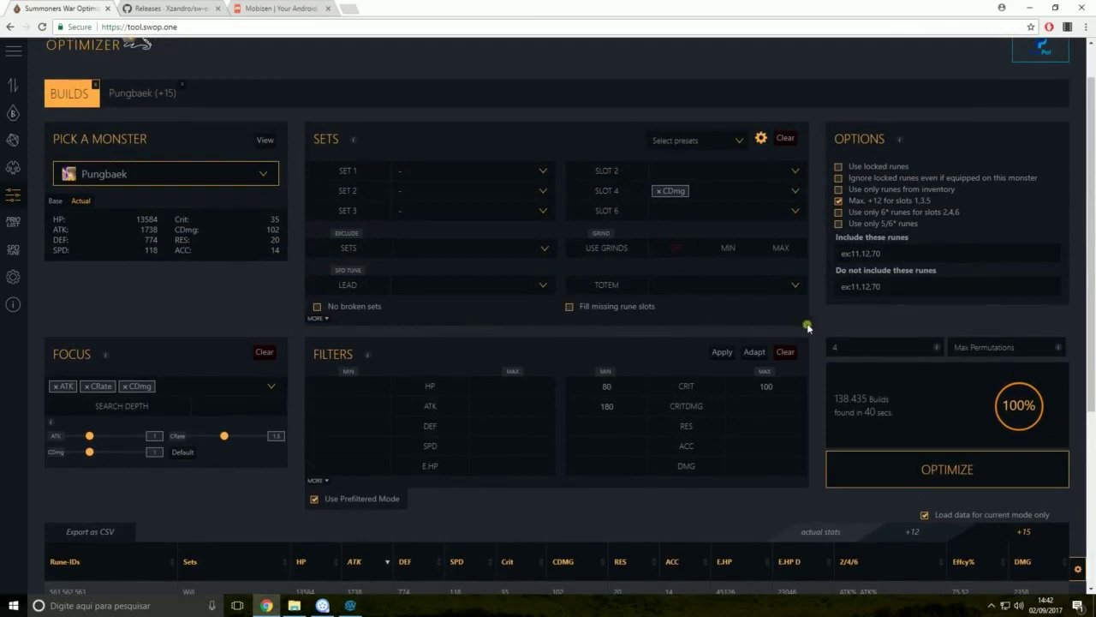
scroll(815, 356, "down", 1)
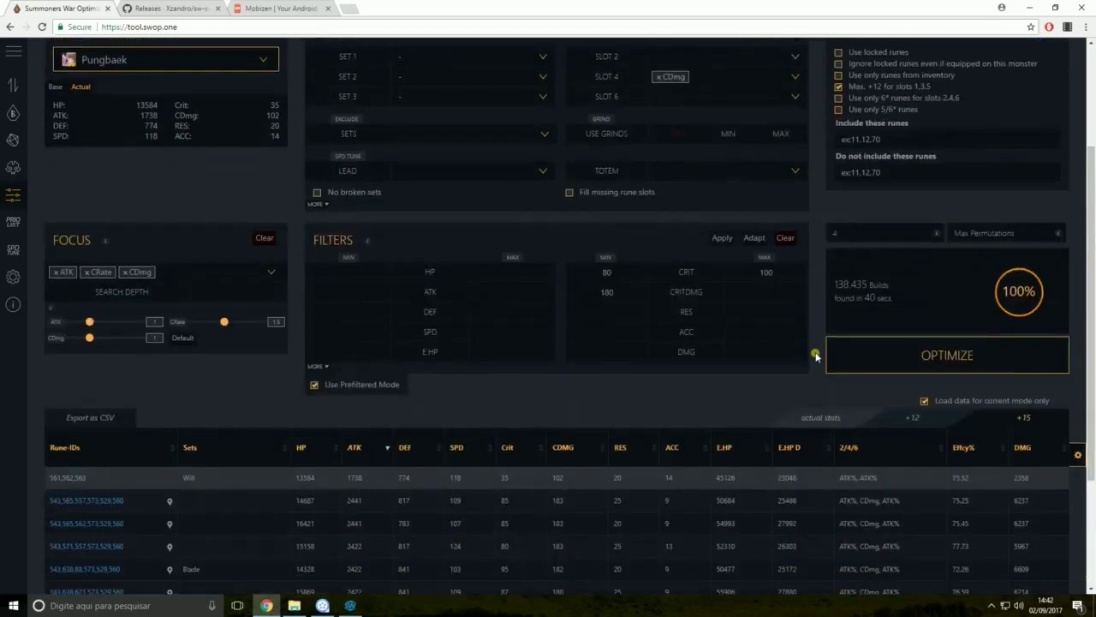